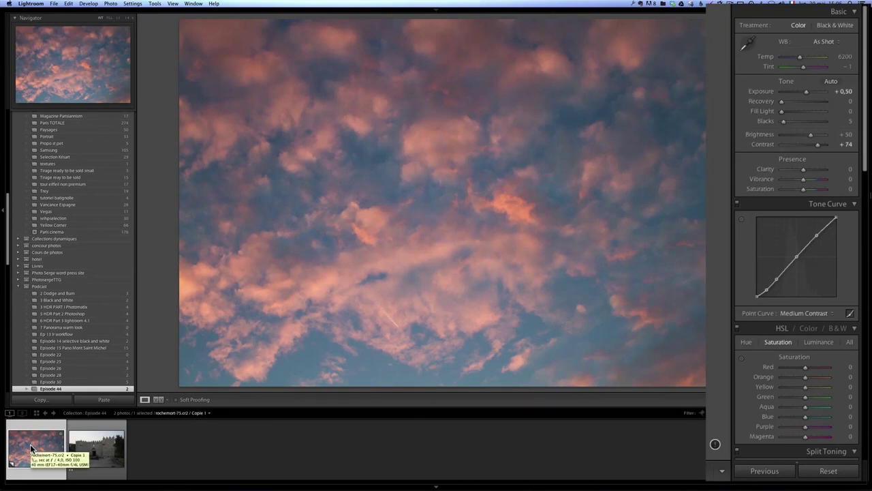
- On the stone gate photo, set Shadows to +100, Exposure to +0.45 and Clarity to +45
left_click(90, 450)
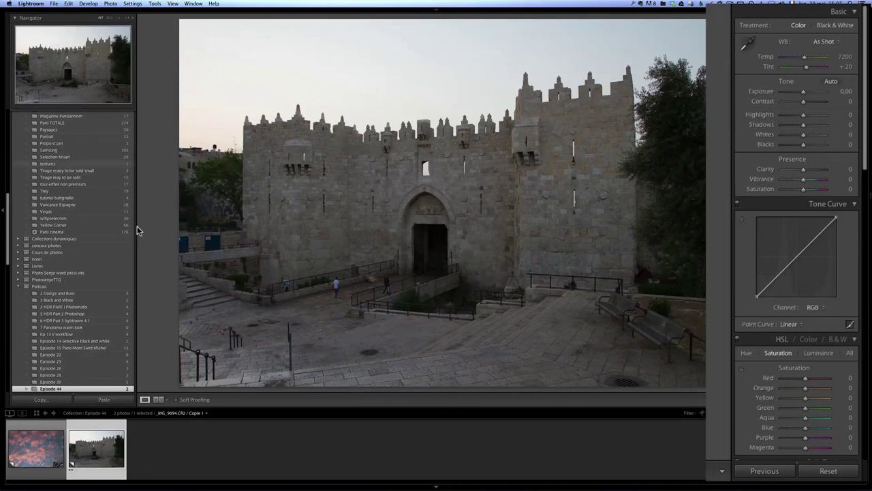
left_click(862, 49)
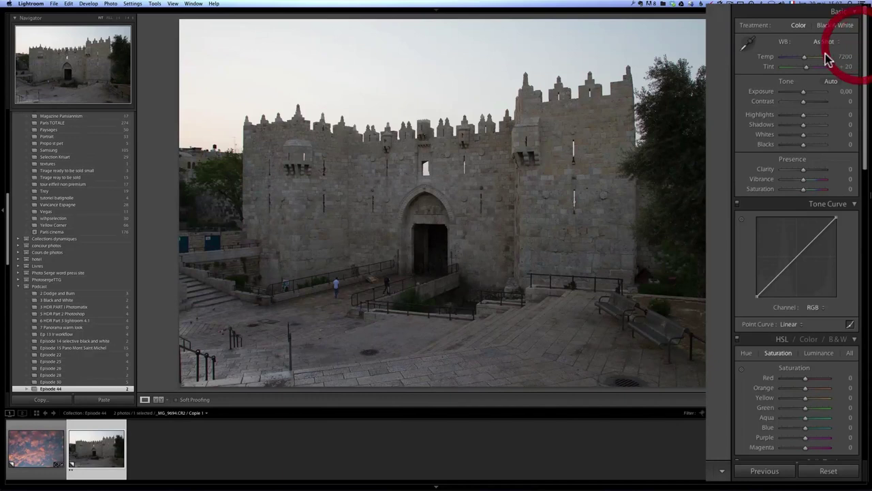
left_click_drag(804, 128, 829, 130)
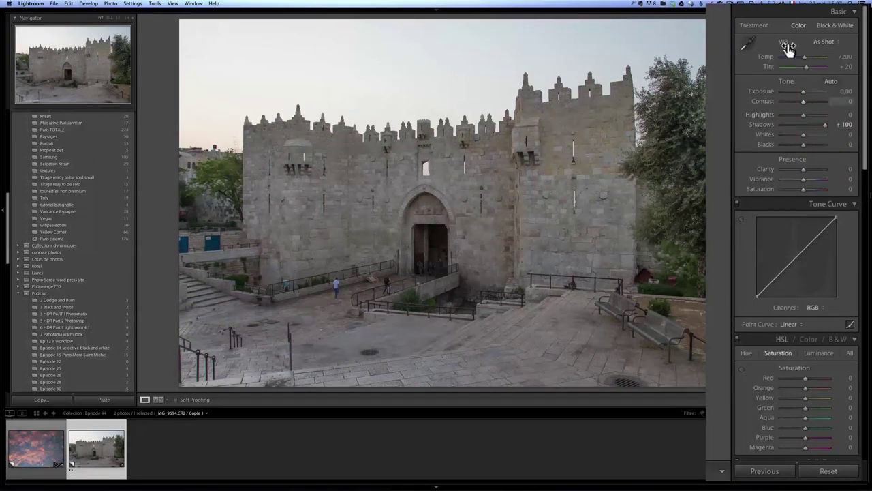
left_click_drag(804, 93, 807, 96)
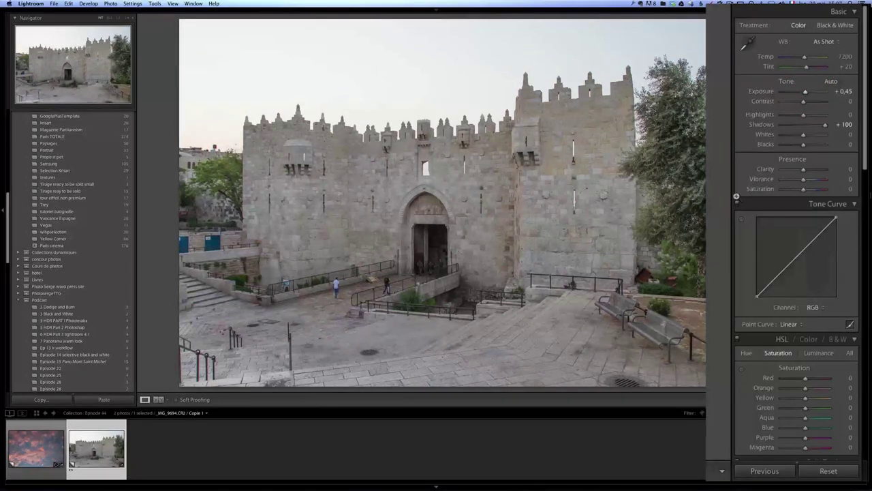
left_click(815, 171)
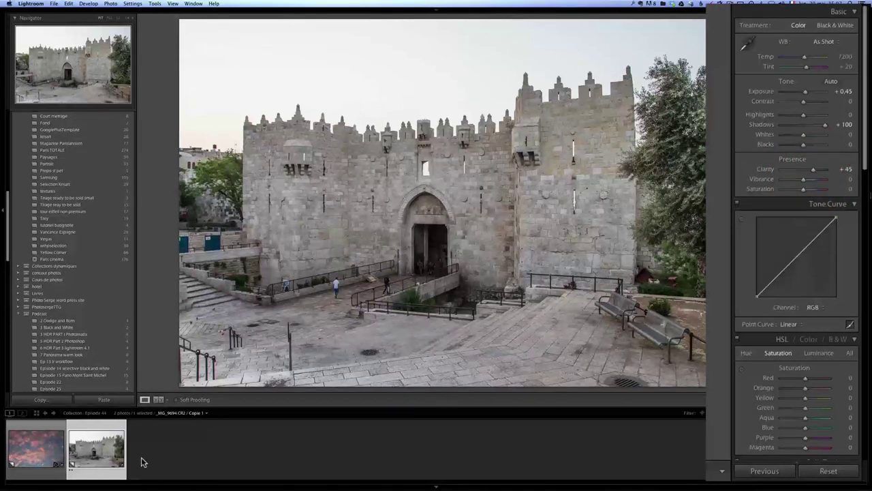
- Convert the pink cloud photo to Black & White
left_click(35, 447, "shift")
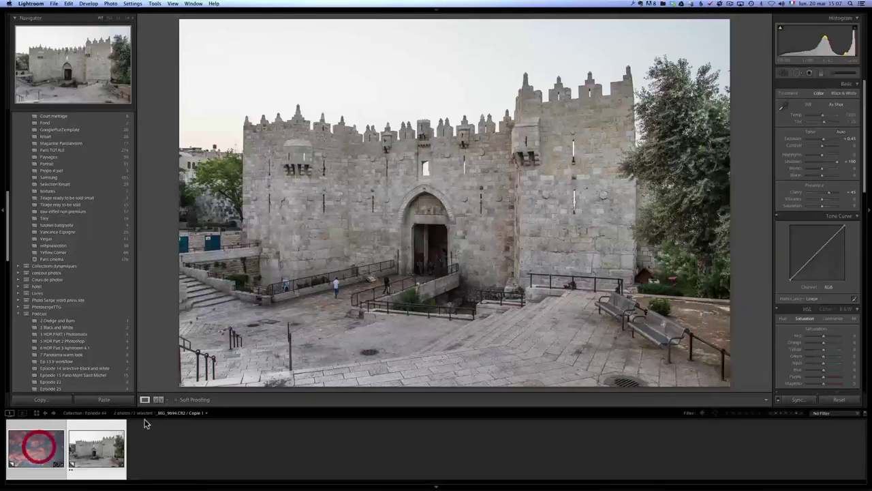
left_click(156, 439)
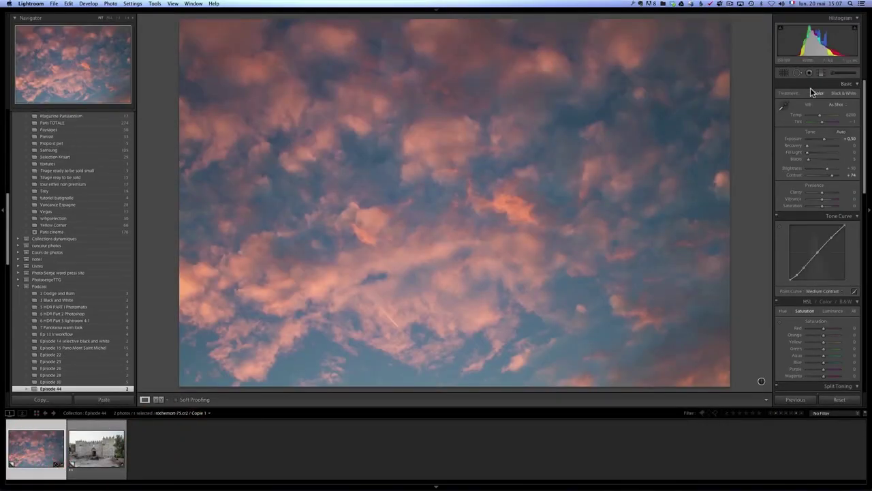
left_click(849, 97)
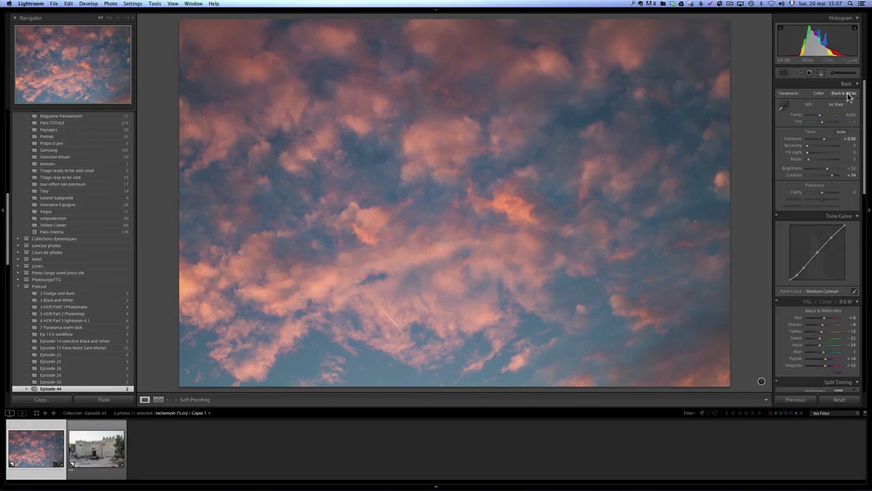
- Open the cloud and gate photos together as layers in Photoshop, opening anyway despite the Camera Raw compatibility notice
left_click(106, 446)
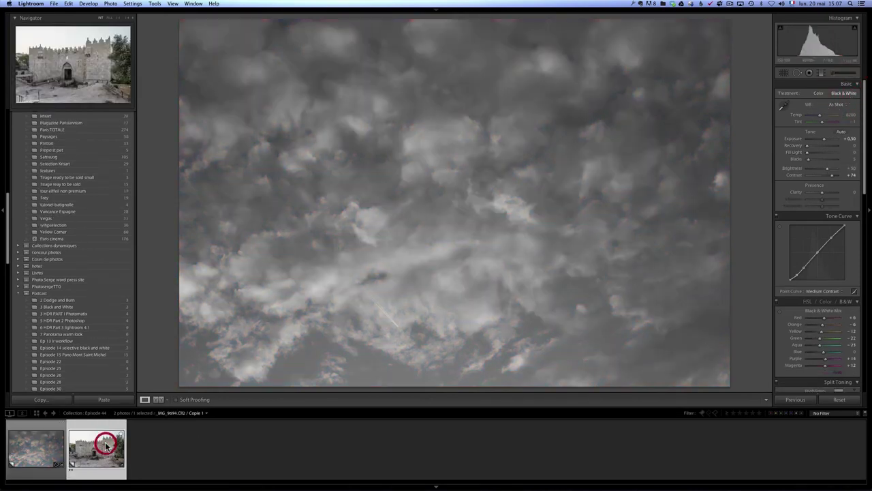
right_click(32, 450)
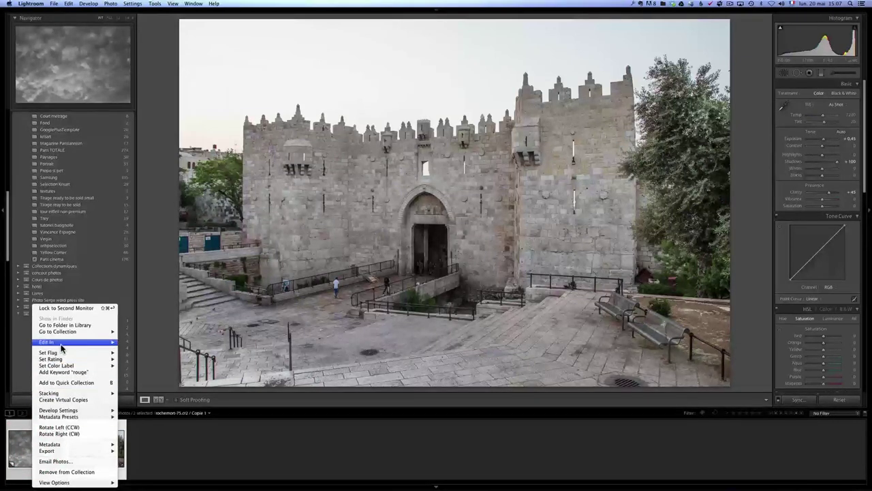
mouse_move(61, 342)
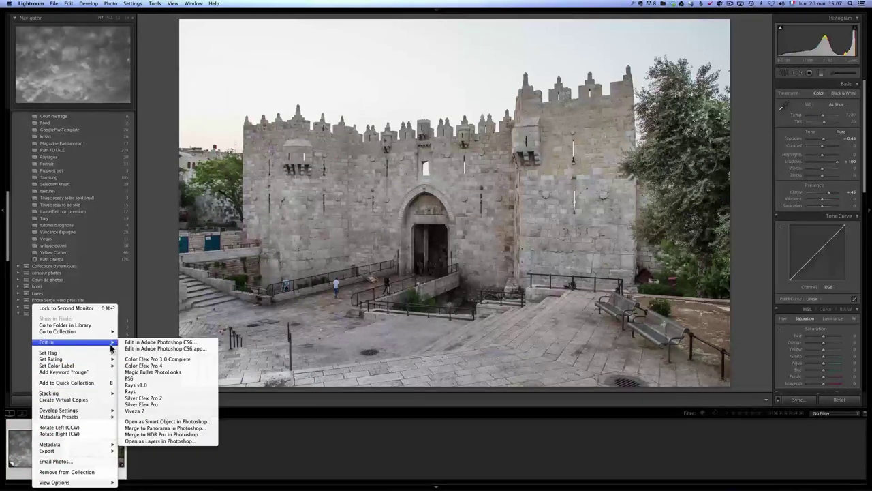
left_click(188, 441)
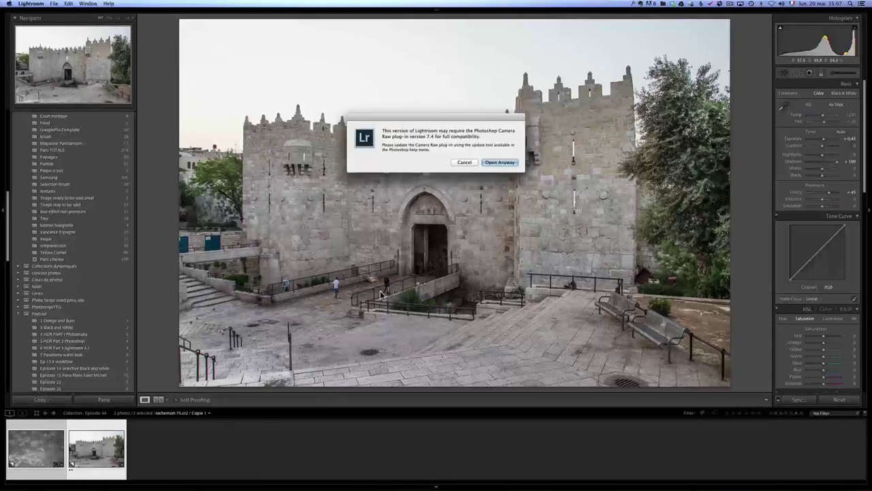
left_click(505, 167)
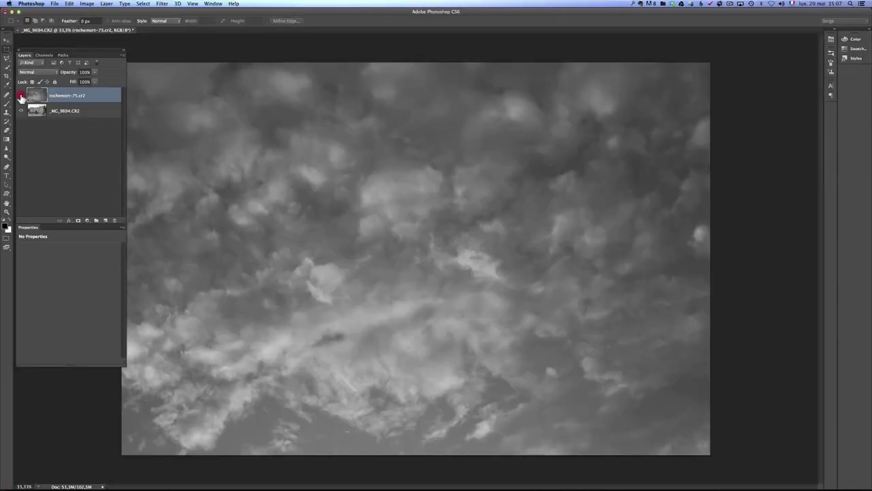
- Hide the rochemort-75.cr2 sky layer and duplicate the _MG_9694.CR2 gate layer
left_click(21, 96)
left_click(81, 112)
left_click_drag(72, 115, 105, 220)
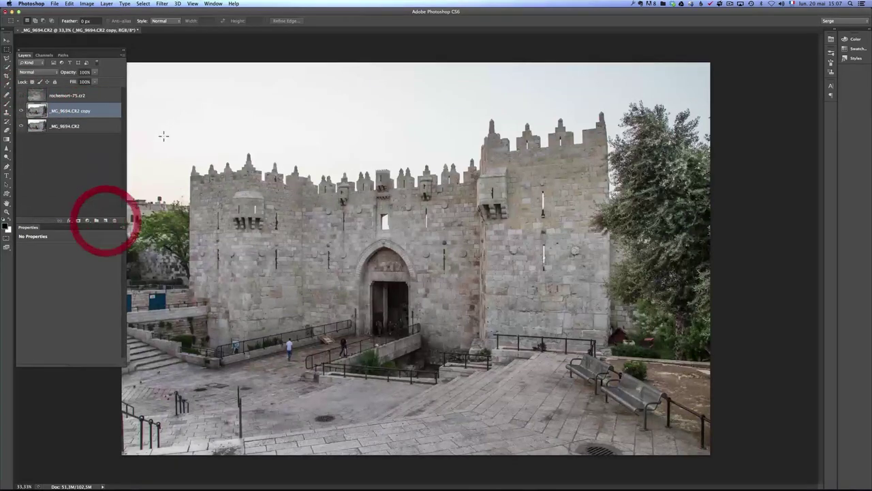
- Remove the man in the white shirt from the walkway with the Clone Stamp, sampling the nearby pavement
key("z")
left_click(294, 349)
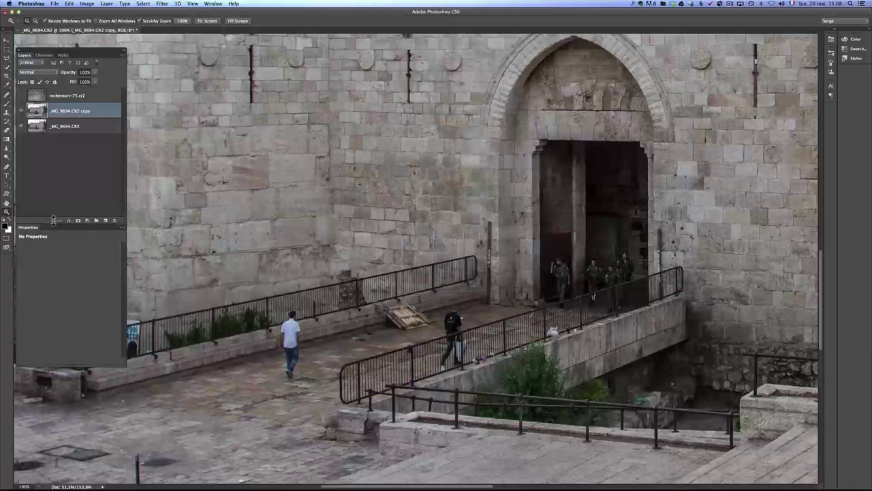
left_click(7, 112)
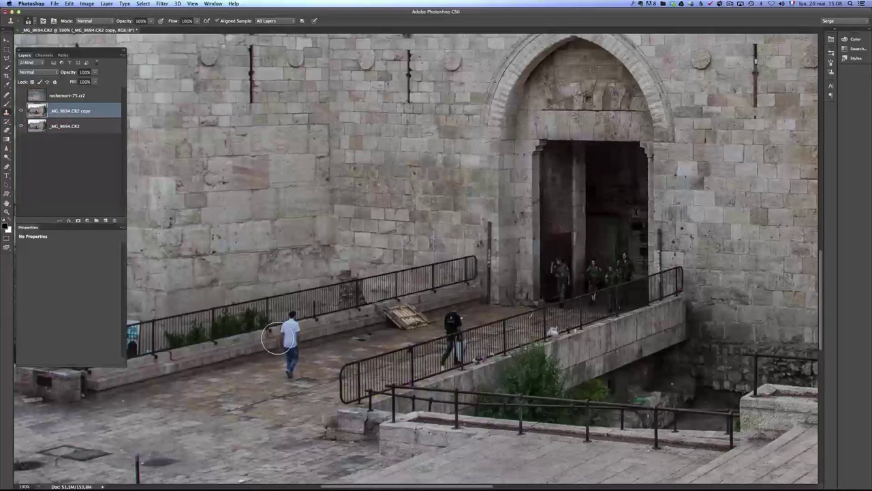
key("alt")
left_click(255, 346, "alt")
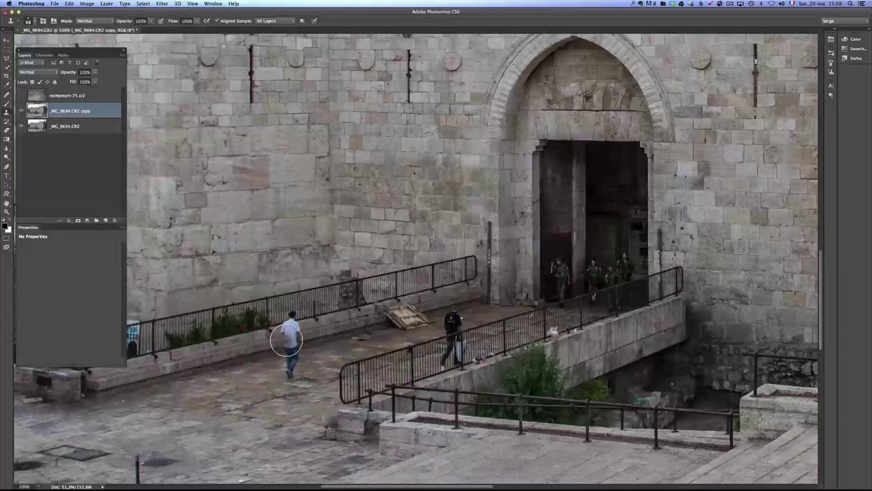
mouse_move(284, 339)
left_mouse_down()
mouse_move(288, 315)
mouse_move(284, 374)
mouse_move(292, 377)
left_mouse_up()
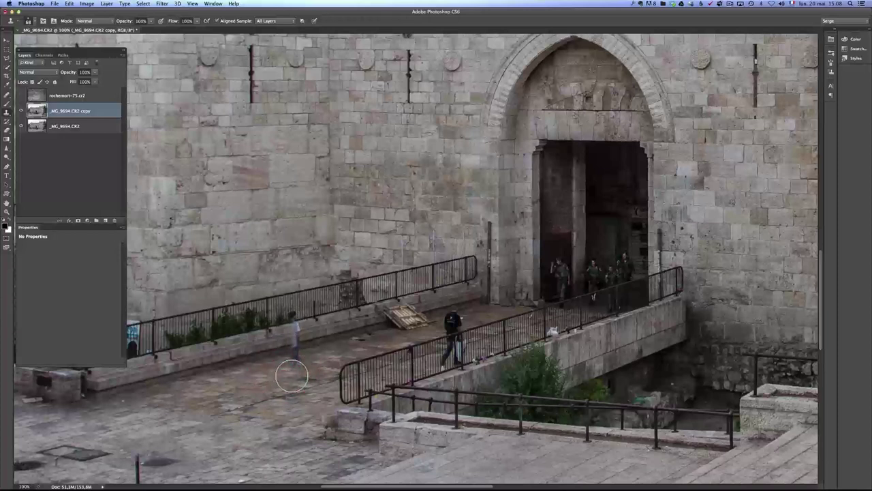
mouse_move(291, 376)
left_mouse_down()
mouse_move(294, 312)
mouse_move(294, 332)
mouse_move(298, 323)
left_mouse_up()
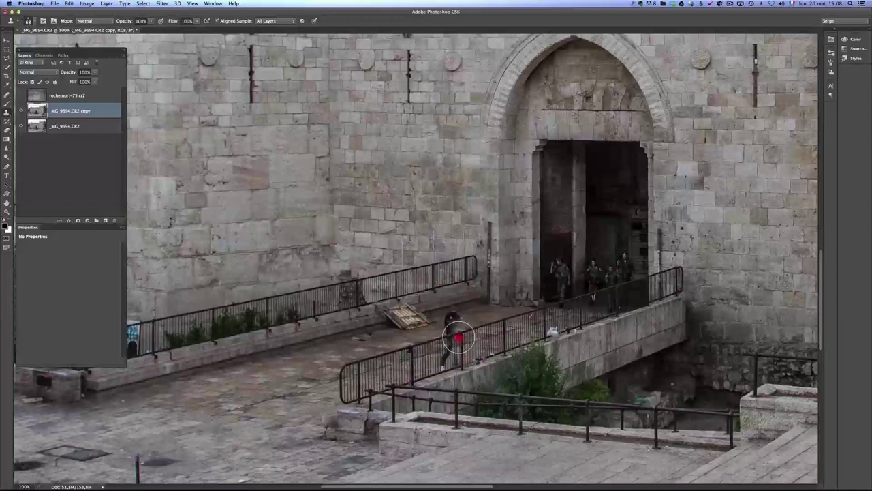
- Clone out the person in black on the ramp, covering the figure with surrounding pavement
mouse_move(458, 345)
left_mouse_down()
mouse_move(449, 334)
mouse_move(442, 371)
mouse_move(450, 323)
left_mouse_up()
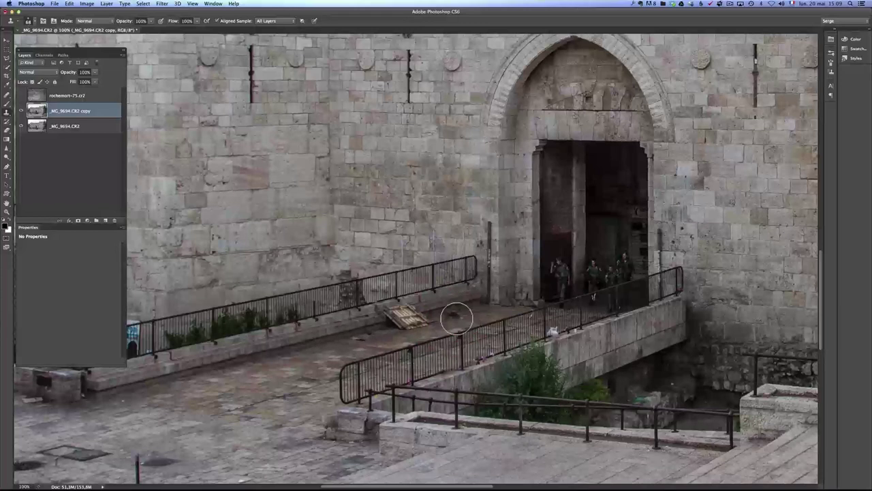
left_click(466, 301, "alt")
left_click_drag(454, 304, 456, 315)
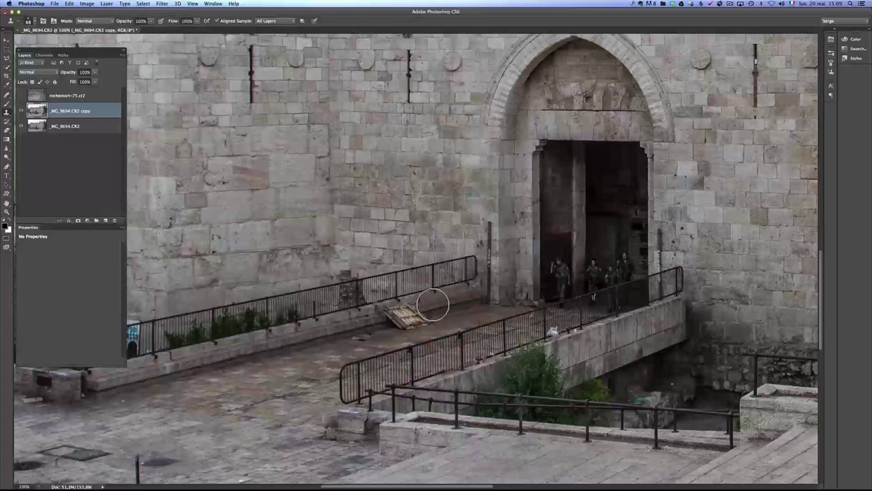
- Clone out the wooden pallet leaning against the low wall, rebuilding the wall and pavement from nearby samples
left_click(435, 302, "alt")
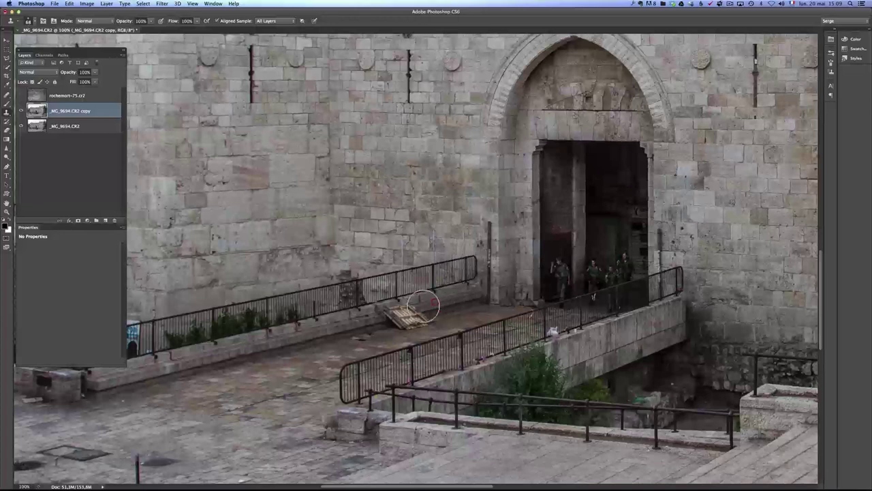
mouse_move(409, 308)
left_mouse_down()
mouse_move(429, 324)
mouse_move(411, 301)
mouse_move(401, 305)
mouse_move(413, 325)
mouse_move(404, 303)
mouse_move(397, 319)
mouse_move(404, 329)
mouse_move(388, 308)
left_mouse_up()
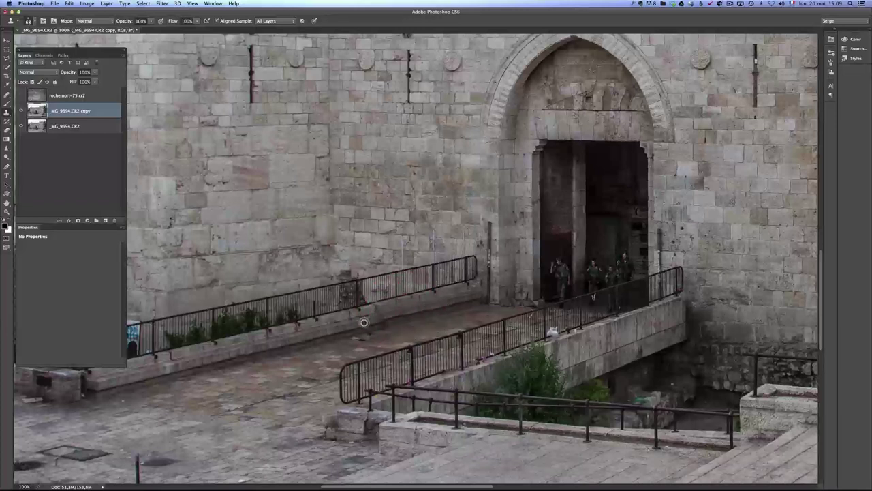
left_click(364, 319, "alt")
left_click_drag(379, 317, 379, 316)
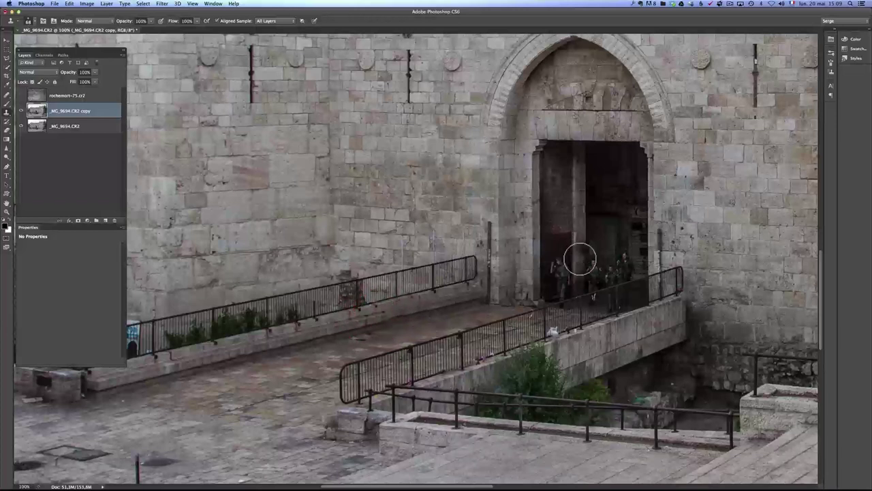
left_click(416, 311, "alt")
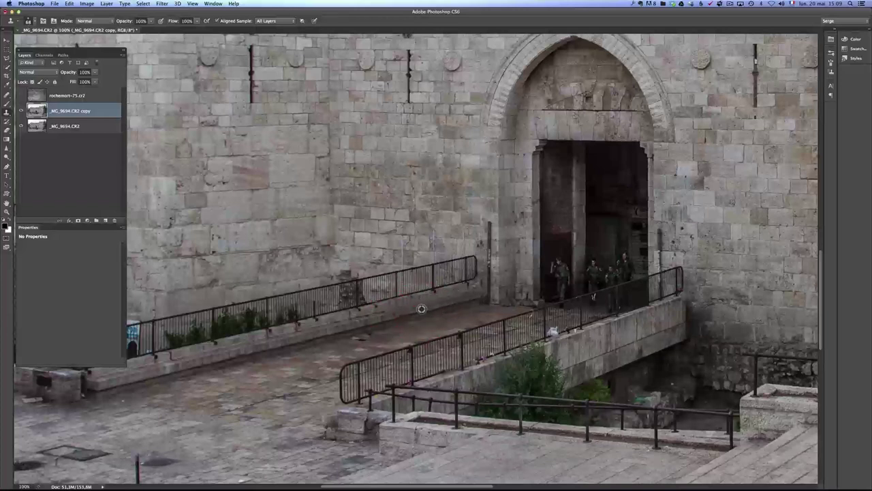
left_click(415, 311, "alt")
left_click(480, 352)
- Merge the retouched gate copy layer with the original _MG_9694.CR2 layer
key("z")
left_click(334, 286, "alt")
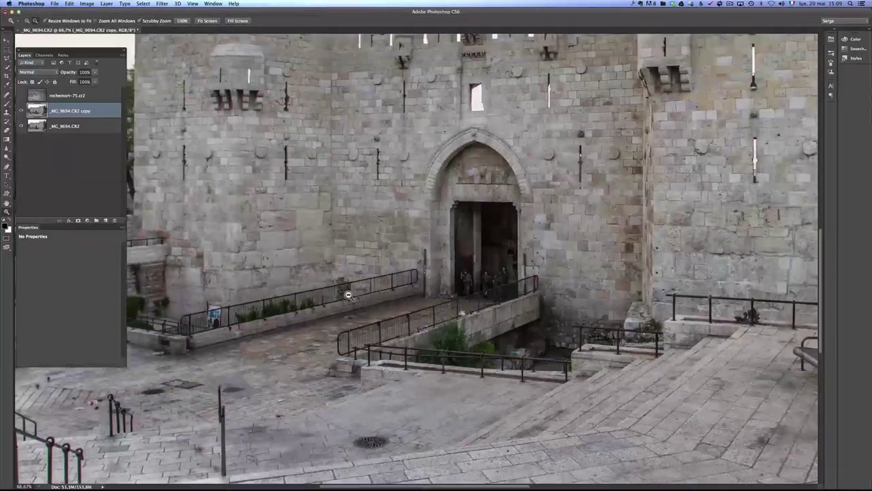
left_click(334, 287, "alt")
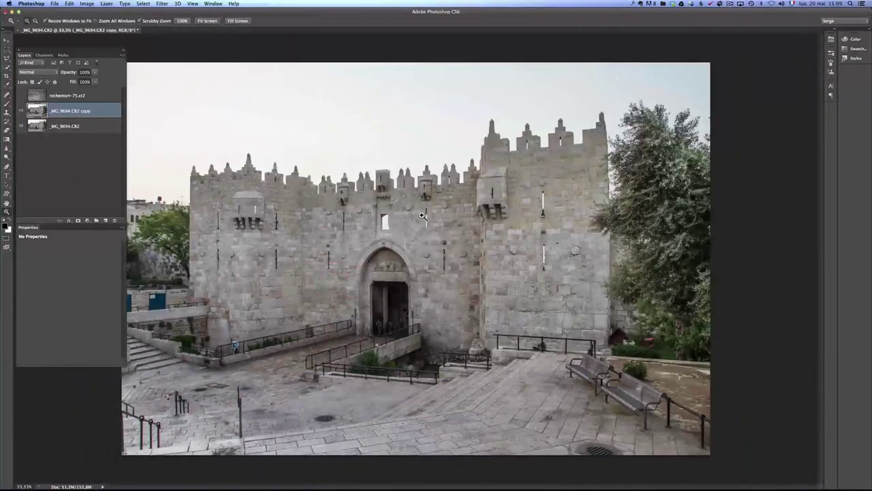
left_click(85, 97)
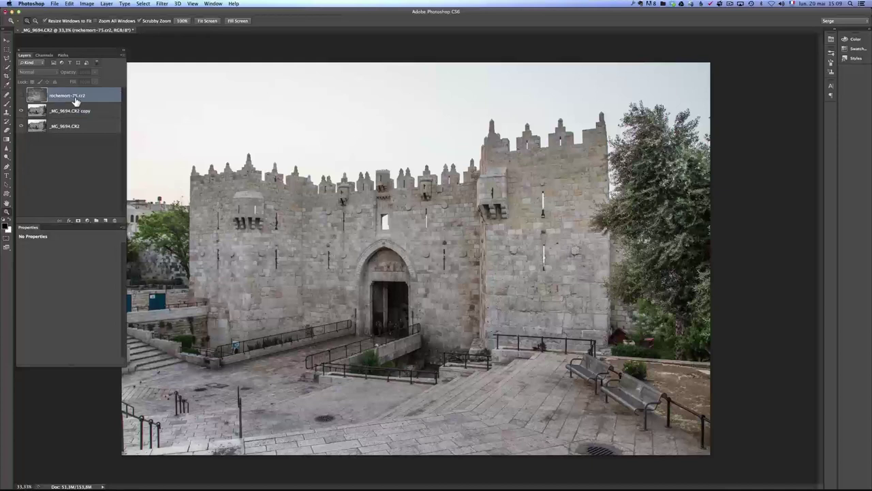
left_click(75, 110)
left_click(79, 124, "shift")
left_click_drag(79, 124, 75, 126)
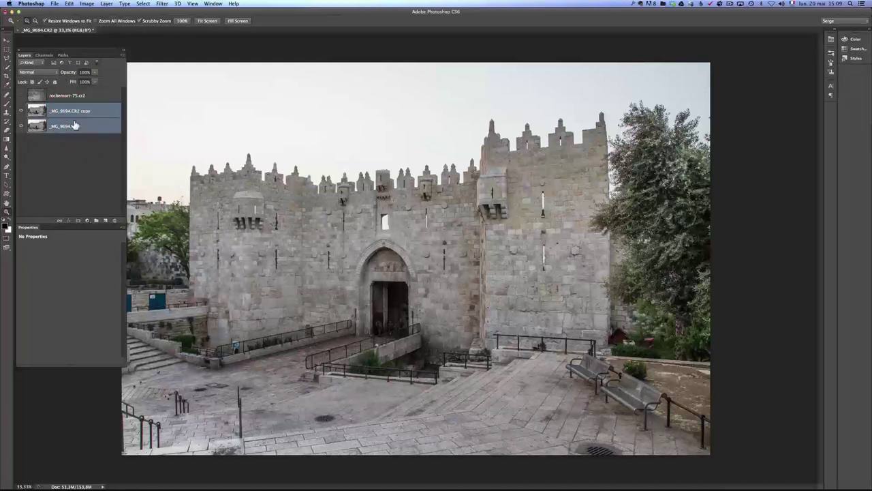
key("super+e")
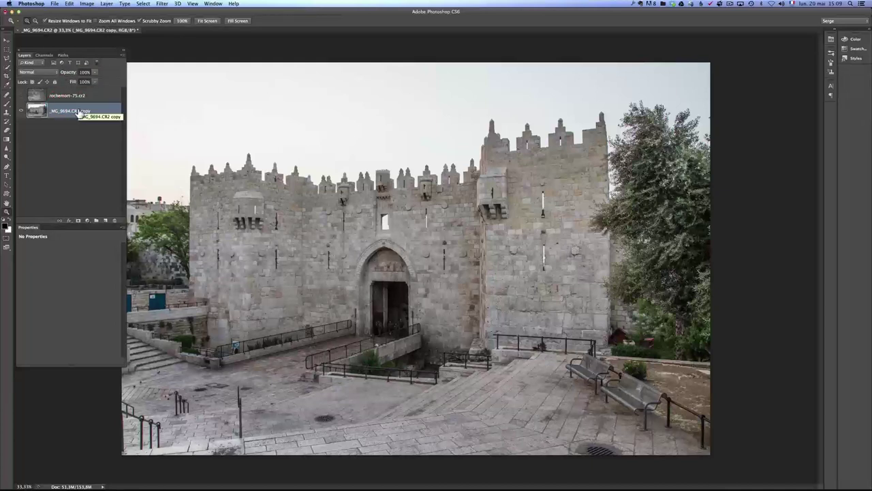
- Show the rochemort-75.cr2 sky layer and set its blend mode to Multiply
left_click(88, 97)
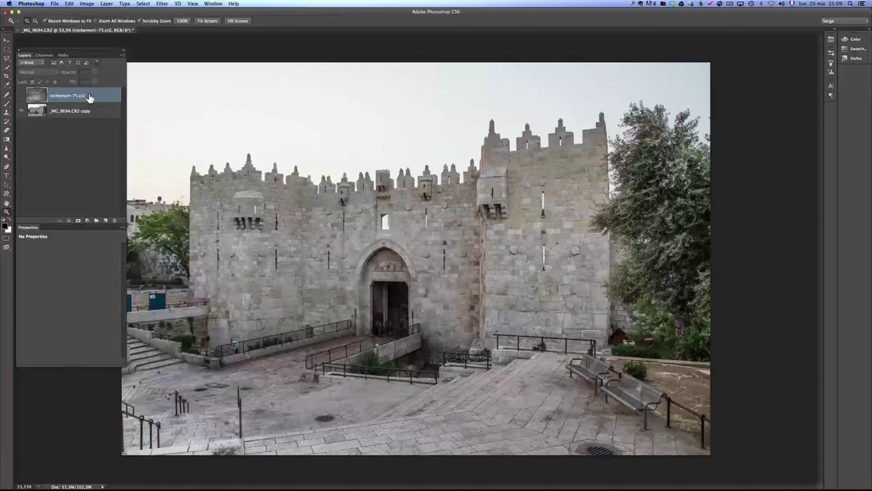
left_click(21, 96)
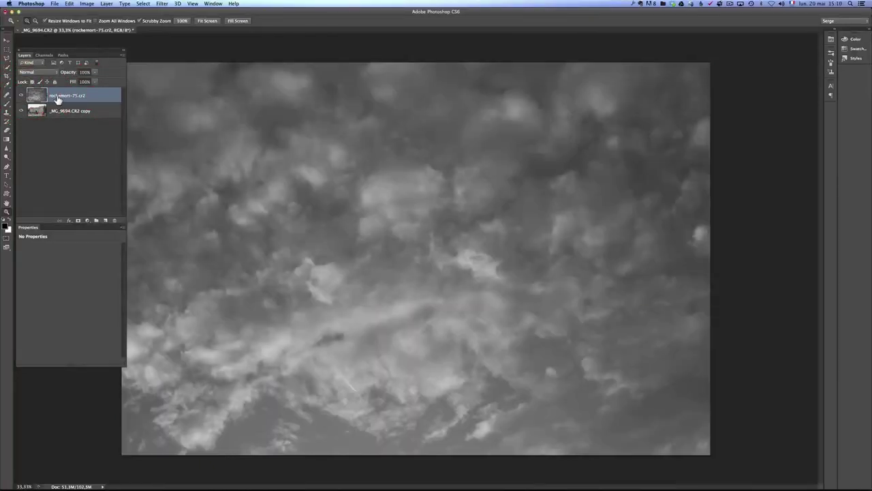
left_click(40, 72)
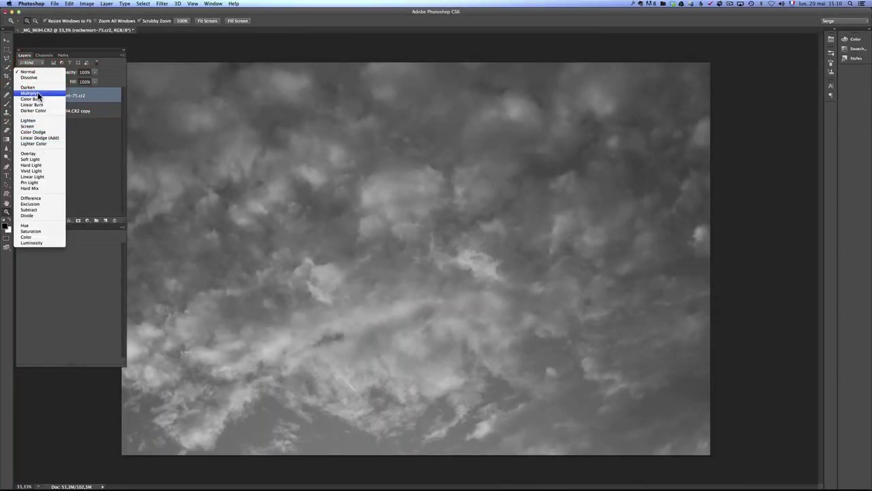
left_click(39, 93)
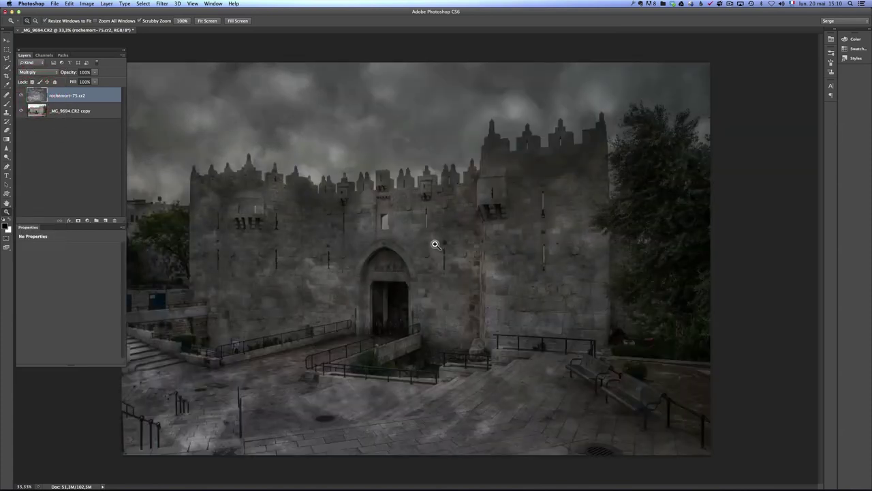
left_click(424, 287, "alt")
left_click(402, 260)
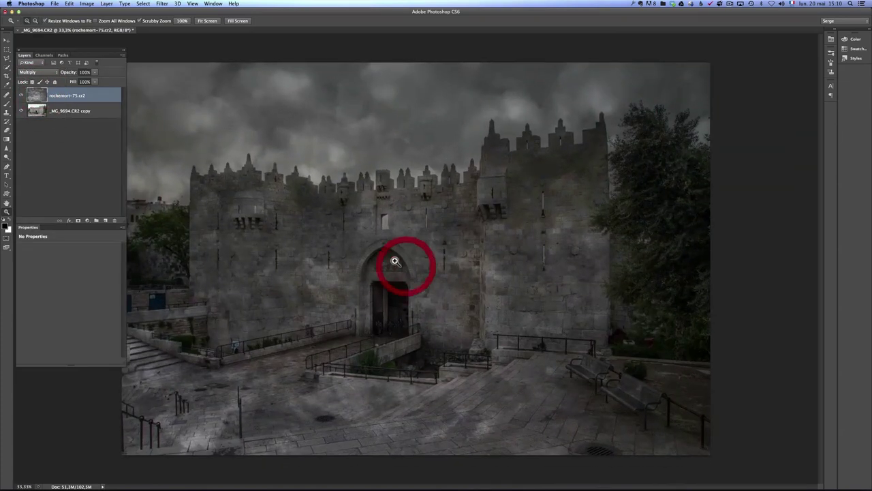
- Compare the gate with the sky layer hidden and shown, and examine the Multiply blend up close along the battlements
left_click(21, 96)
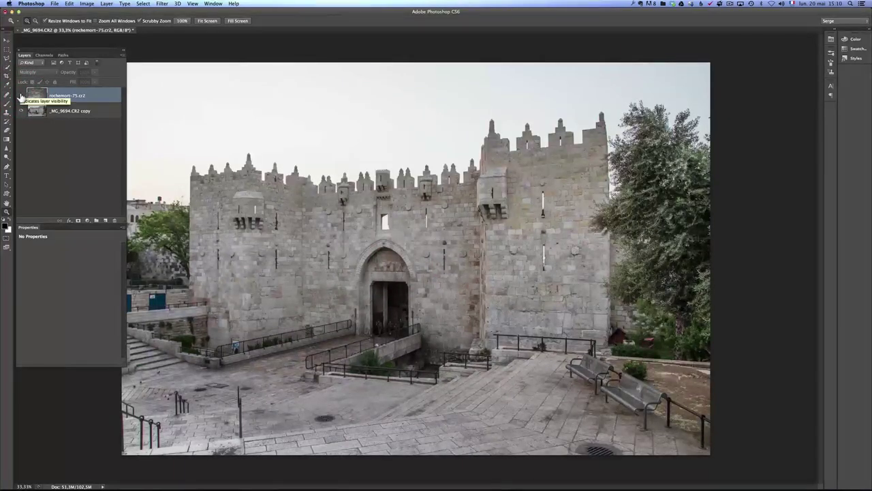
left_click(21, 96)
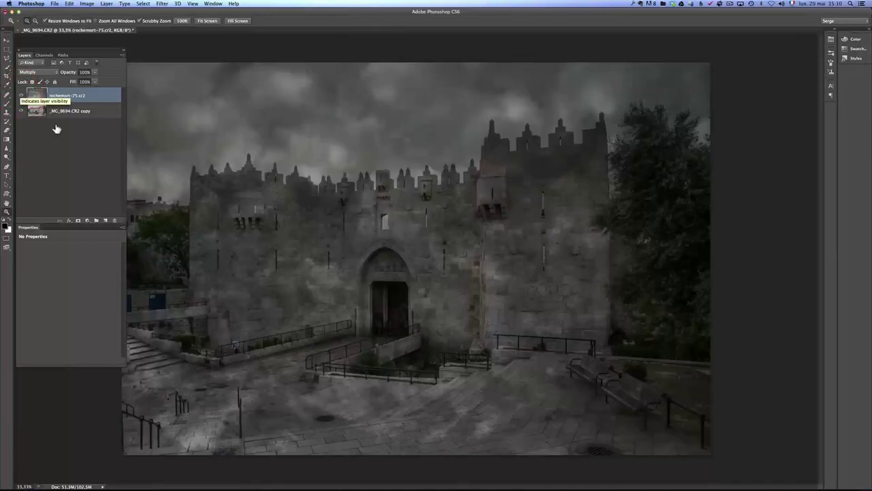
left_click(520, 144)
left_click(519, 143)
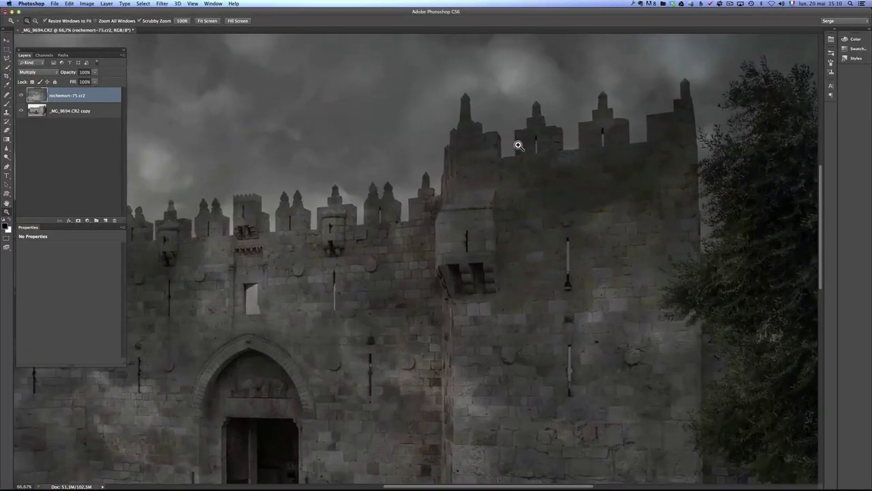
left_click(515, 144)
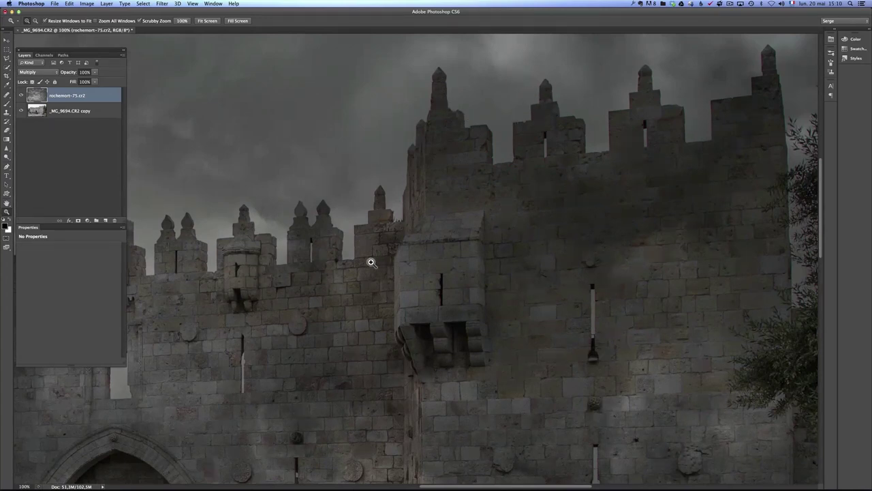
left_click(341, 250, "alt")
left_click(333, 253, "alt")
left_click(306, 257, "alt")
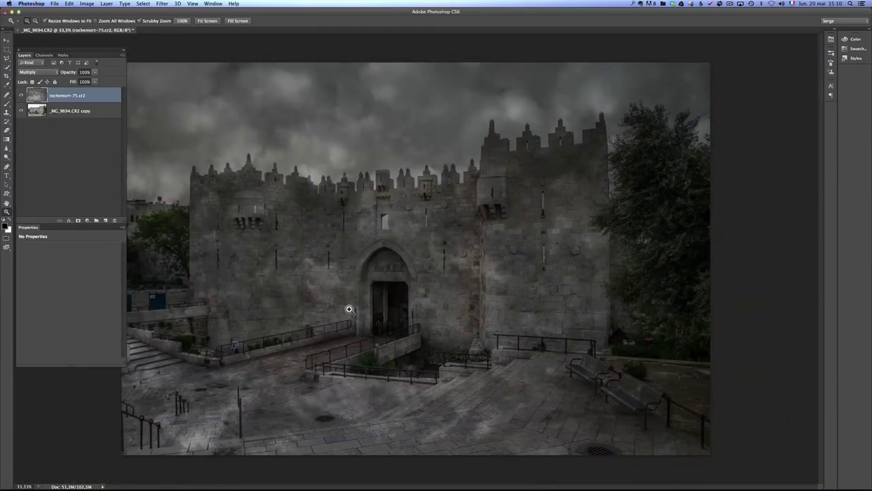
left_click(381, 234, "alt")
left_click(388, 227)
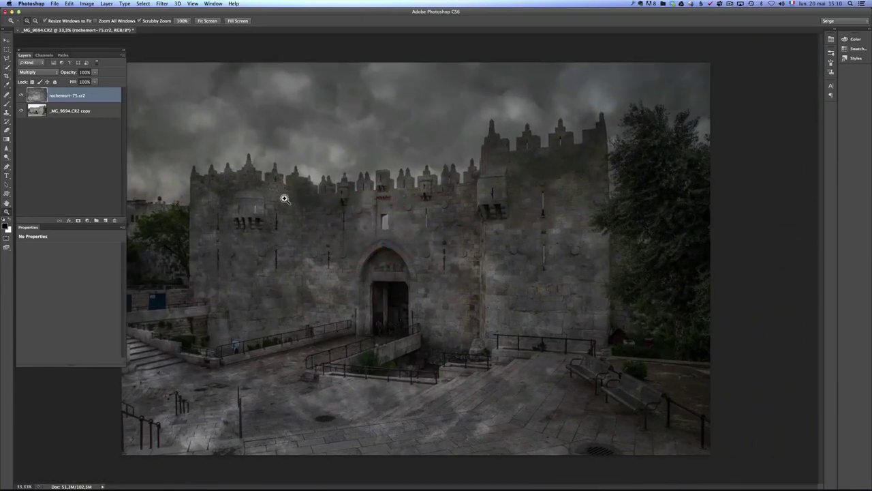
- Add a layer mask to the rochemort-75.cr2 layer and paint black at 18% brush opacity over the stone walls and pavement
left_click(79, 221)
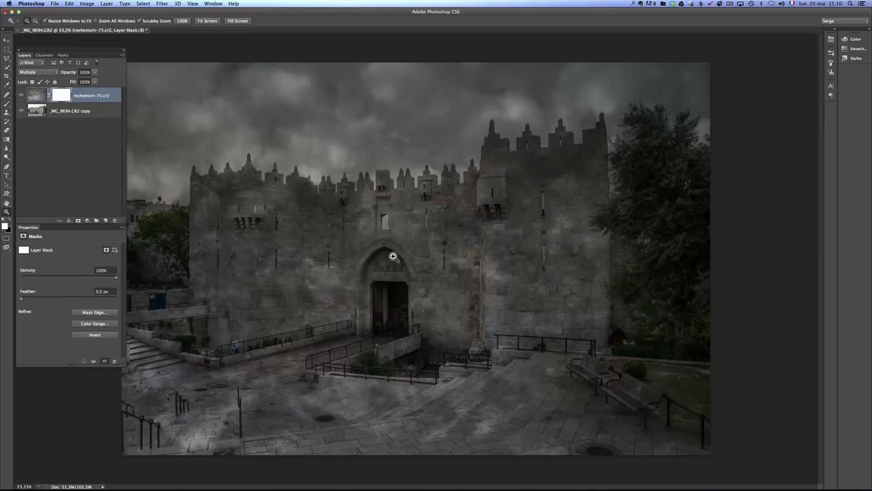
key("b")
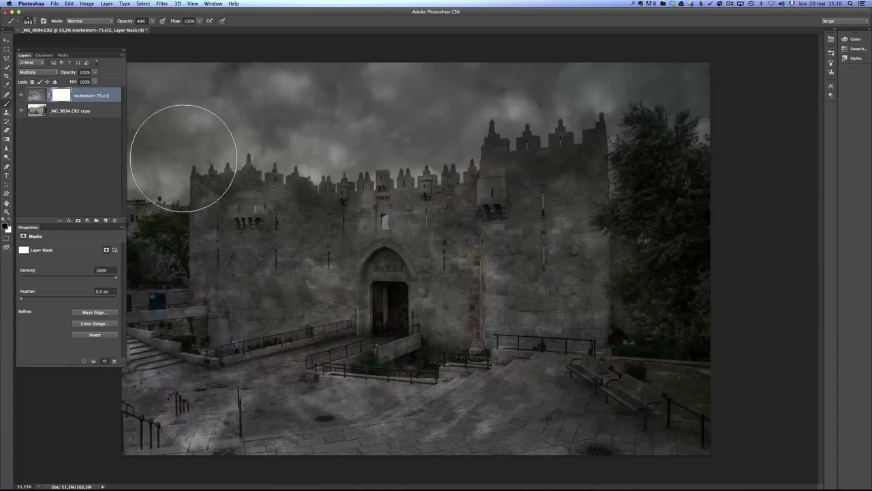
left_click(127, 23)
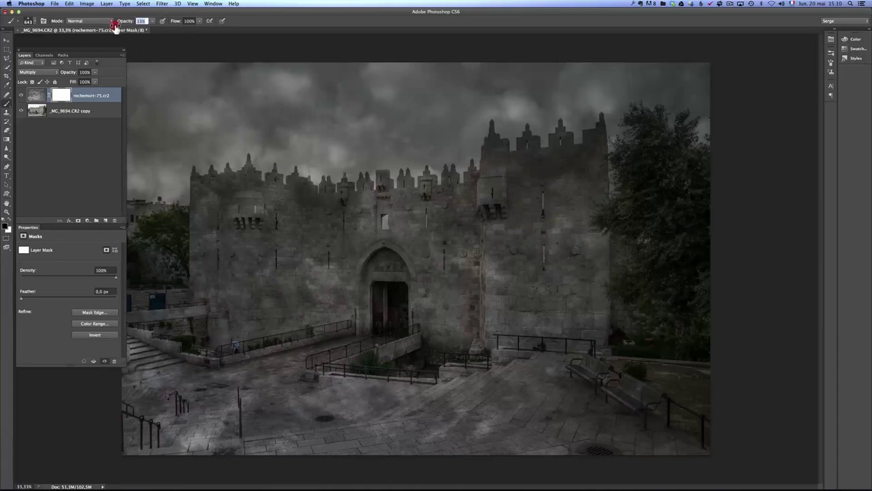
left_click_drag(117, 25, 120, 26)
mouse_move(231, 298)
left_mouse_down()
mouse_move(265, 259)
mouse_move(319, 257)
mouse_move(321, 279)
mouse_move(404, 228)
mouse_move(452, 229)
mouse_move(469, 307)
mouse_move(403, 382)
mouse_move(288, 407)
mouse_move(444, 405)
mouse_move(447, 415)
mouse_move(478, 414)
mouse_move(530, 391)
mouse_move(590, 417)
left_mouse_up()
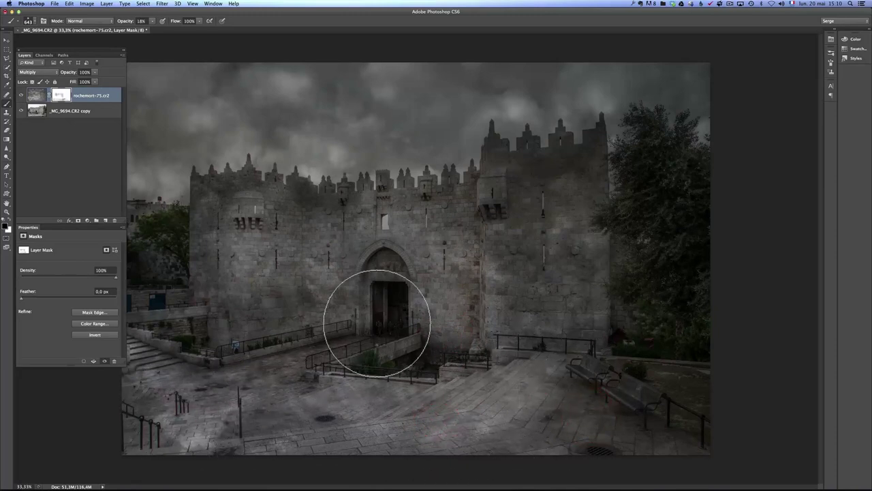
mouse_move(521, 194)
left_mouse_down()
mouse_move(557, 216)
mouse_move(546, 419)
left_mouse_up()
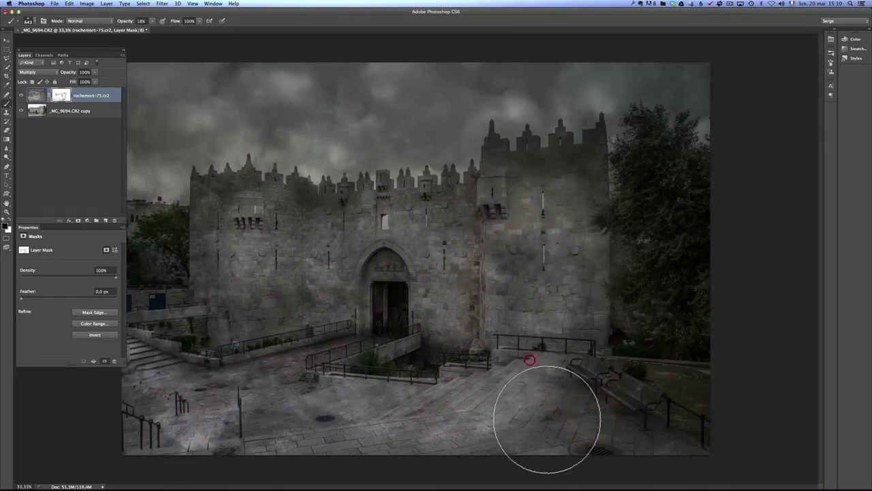
left_click(314, 300)
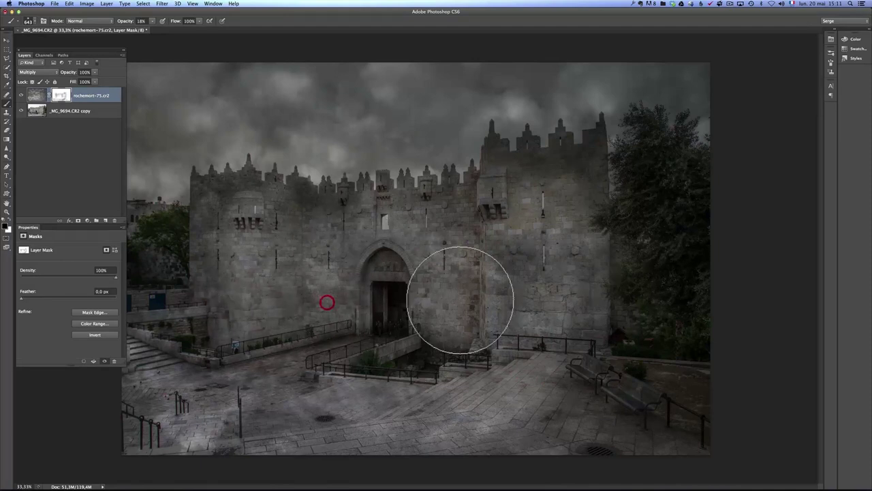
left_click(311, 224)
left_click_drag(286, 407, 409, 402)
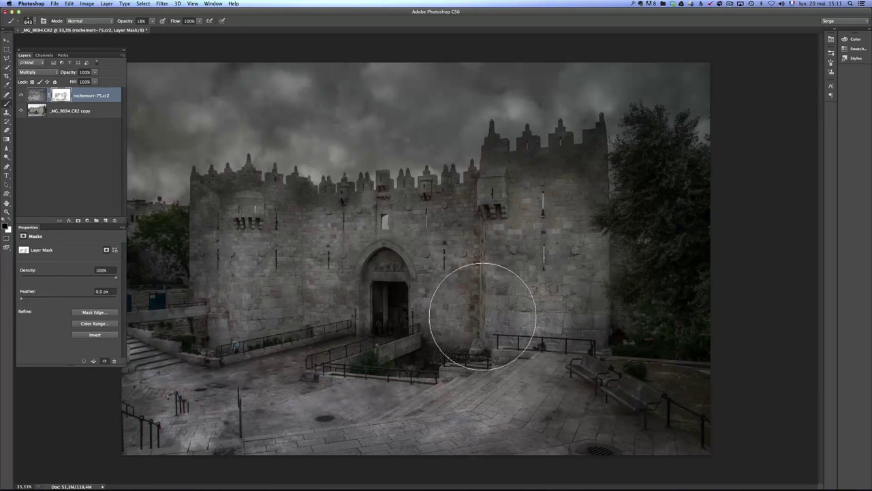
left_click(282, 310)
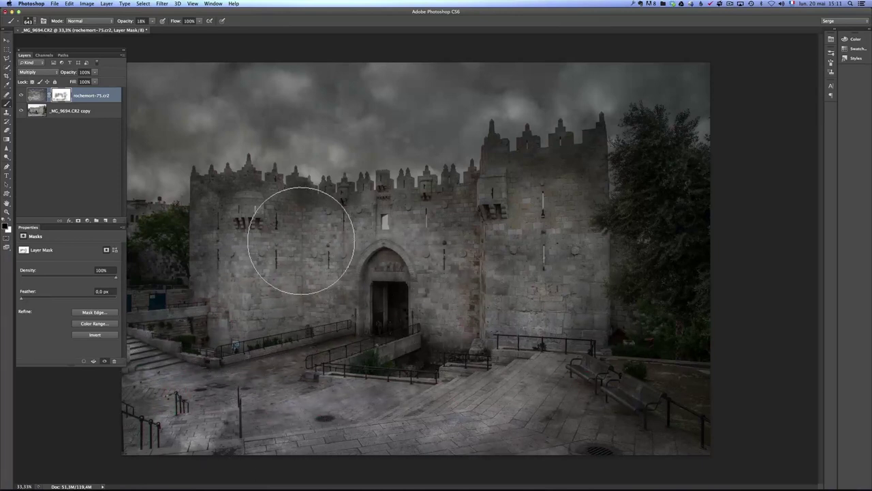
left_click(572, 247)
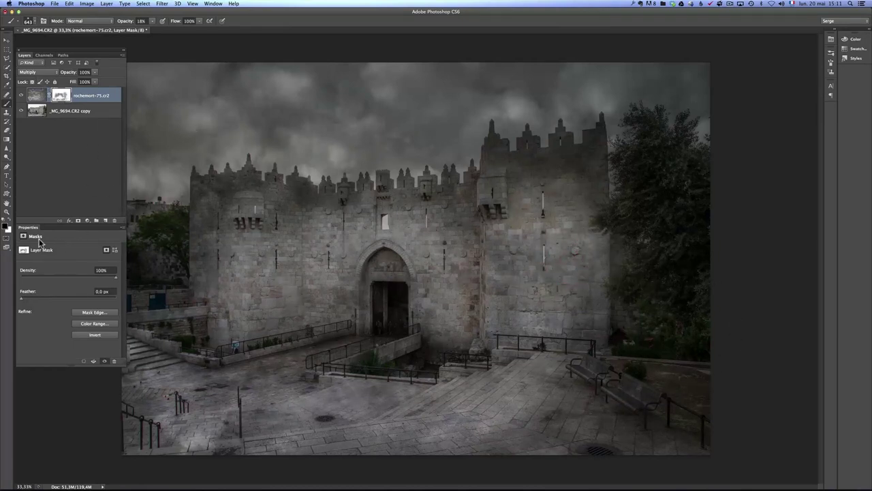
- Set the sky layer mask's density to 71% and compare the image with the sky layer hidden and shown
left_click(216, 4)
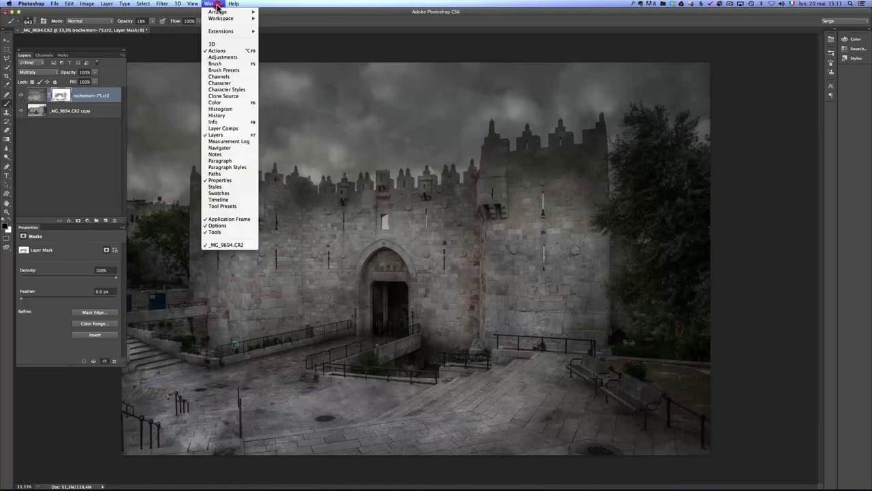
left_click(129, 194)
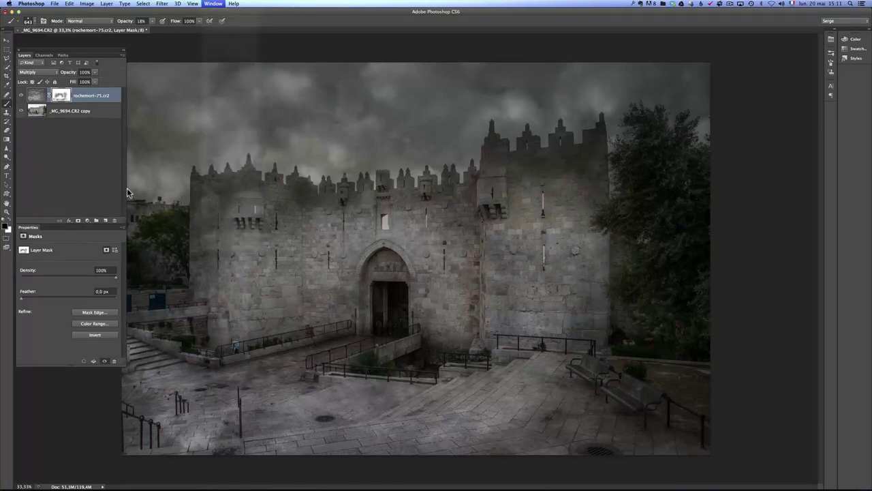
left_click(61, 96)
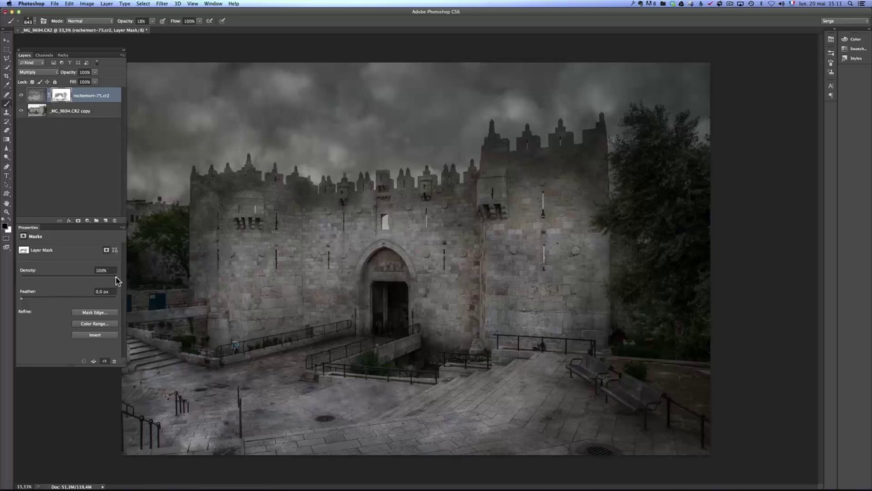
left_click_drag(115, 278, 87, 279)
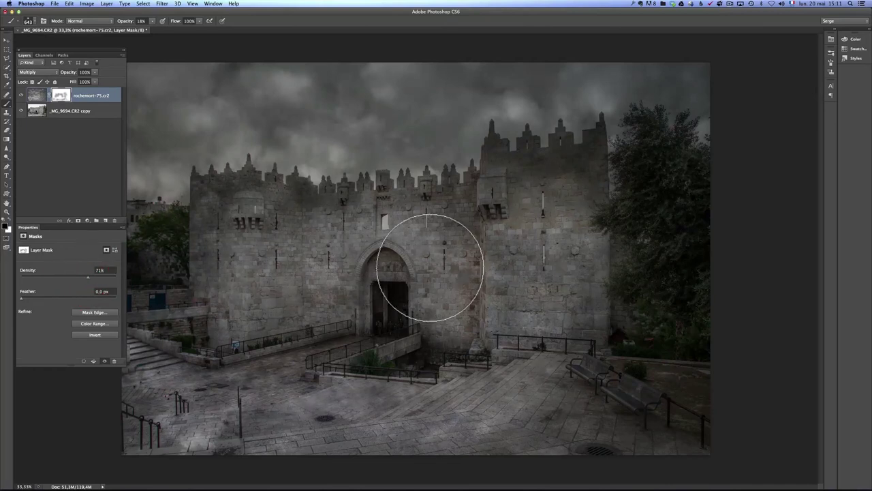
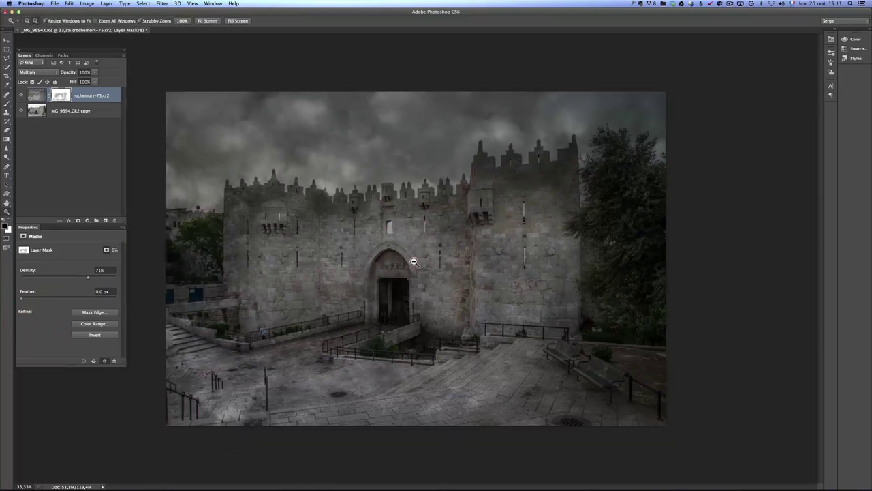
left_click(20, 96)
left_click(21, 97)
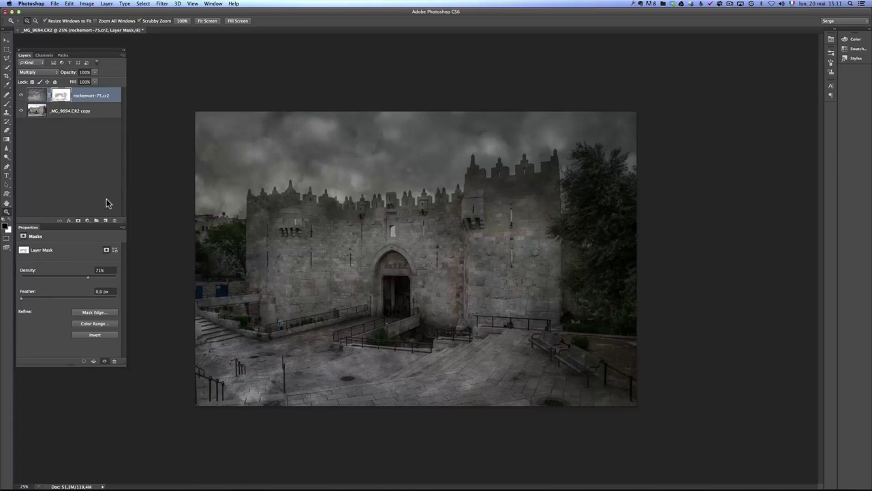
- Add a Black & White adjustment layer above the sky layer, with a Gradient Map adjustment layer on top
left_click(88, 220)
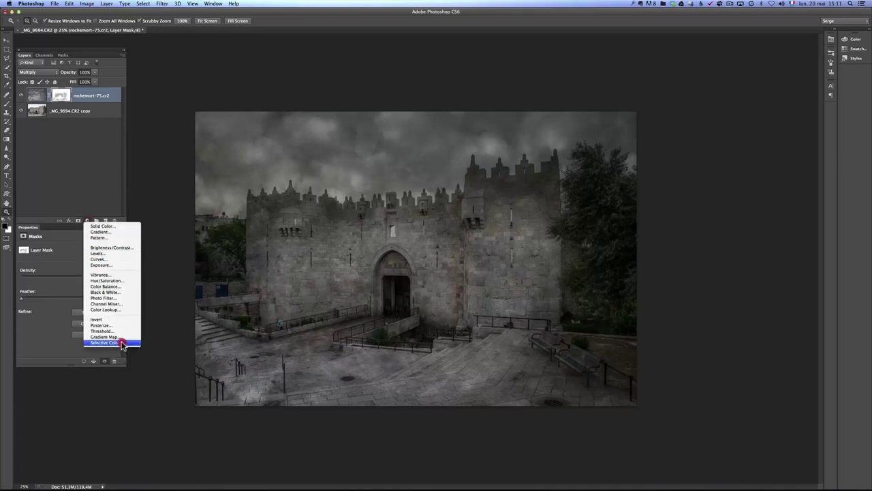
left_click(129, 294)
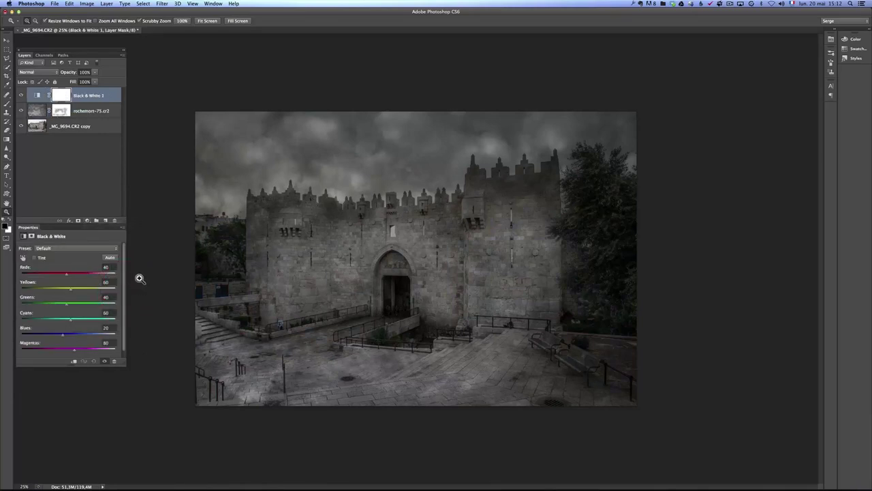
left_click(87, 221)
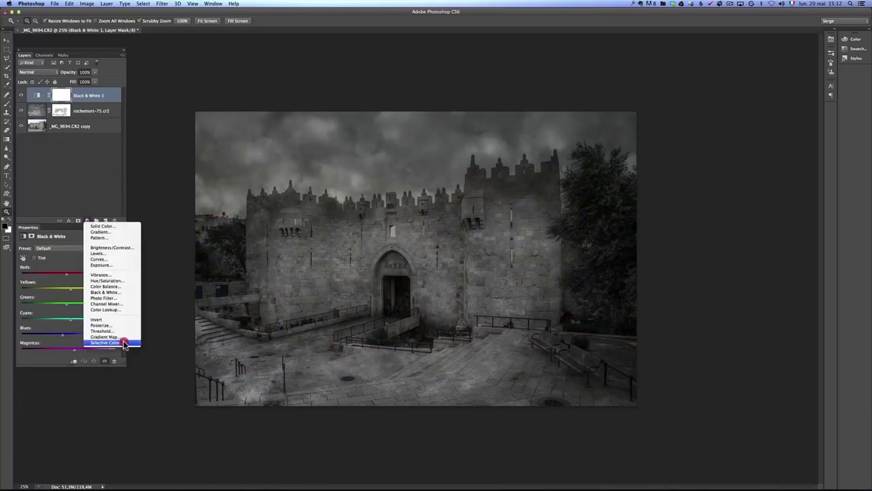
left_click(118, 336)
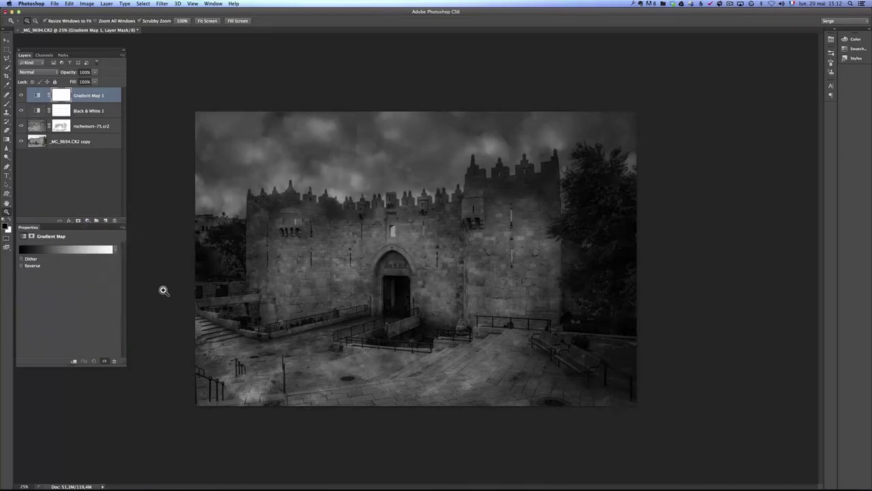
- Open the gradient map's gradient for editing and look through the presets and the available gradient sets such as Photographic Toning
left_click(96, 252)
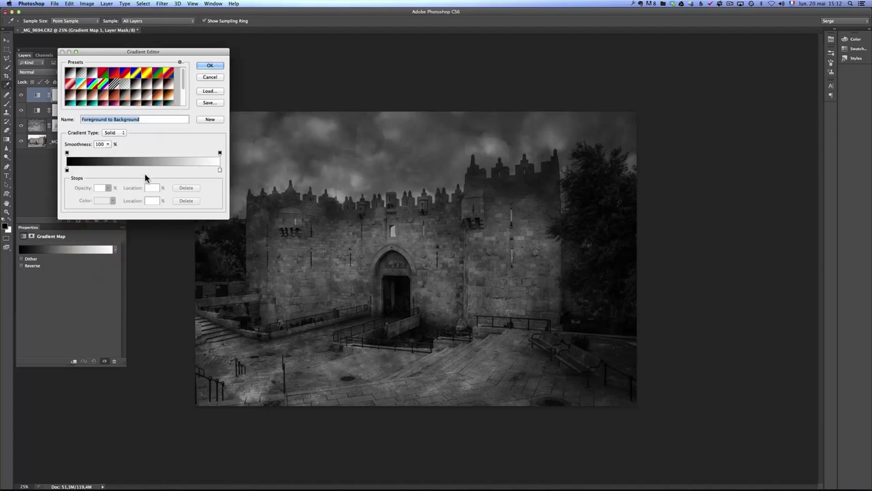
scroll(182, 85, "down", 3)
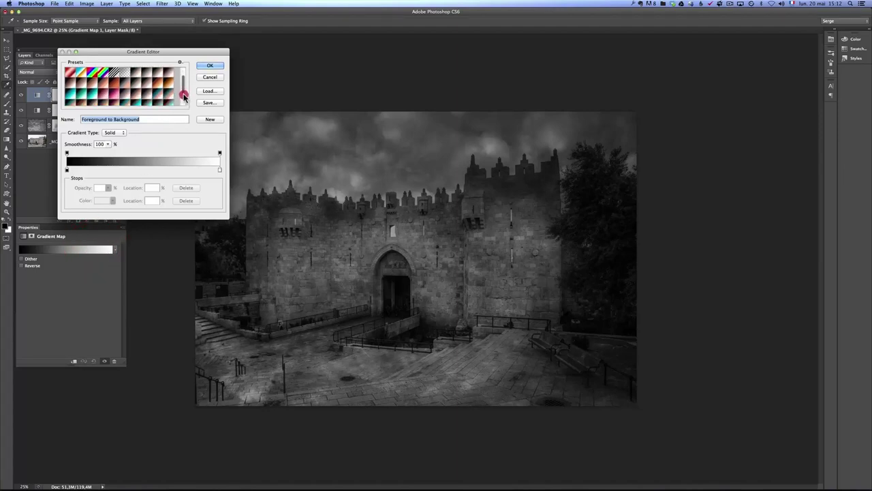
mouse_move(182, 83)
left_mouse_down()
mouse_move(183, 95)
mouse_move(180, 82)
left_mouse_up()
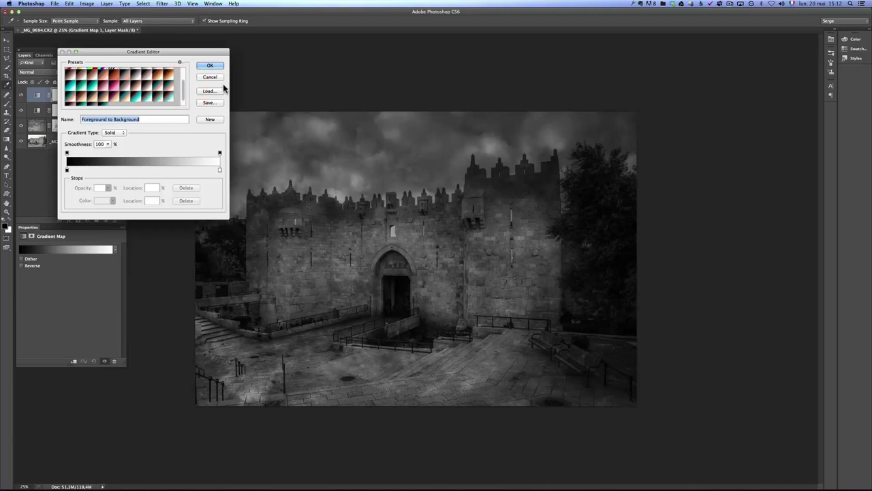
left_click(209, 92)
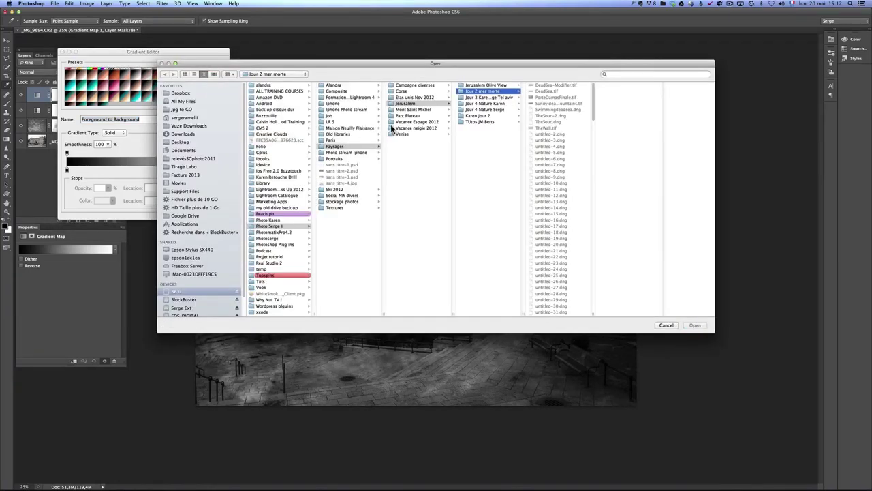
left_click(666, 326)
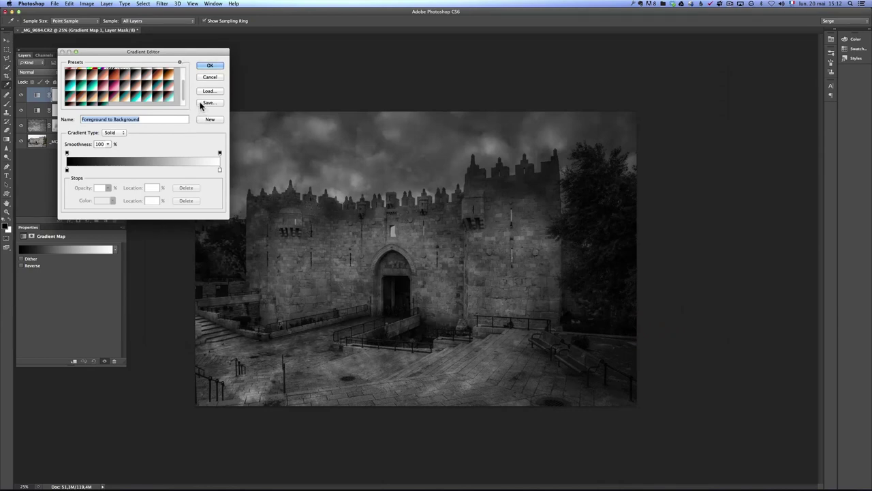
left_click_drag(184, 99, 184, 105)
left_click(185, 98)
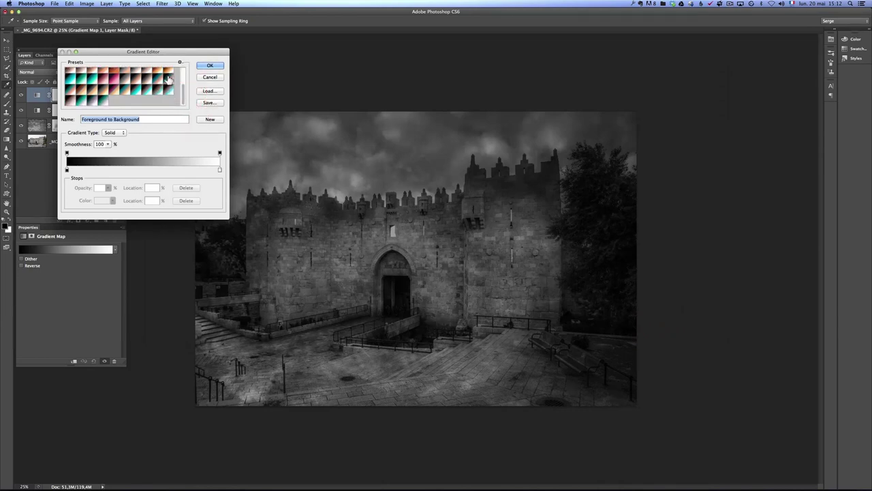
left_click(180, 63)
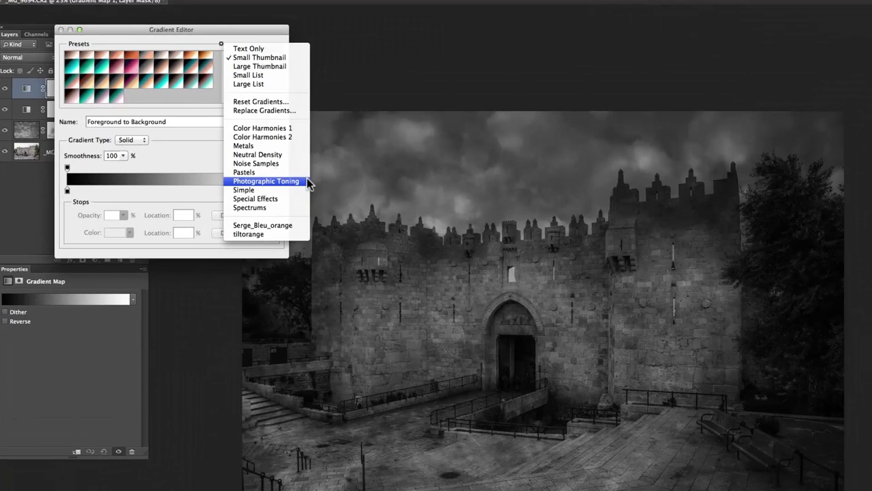
left_click(166, 105)
- Preview the sepia, sepia highlights and gold gradient presets on the image
left_click_drag(224, 77, 225, 71)
left_click(88, 67)
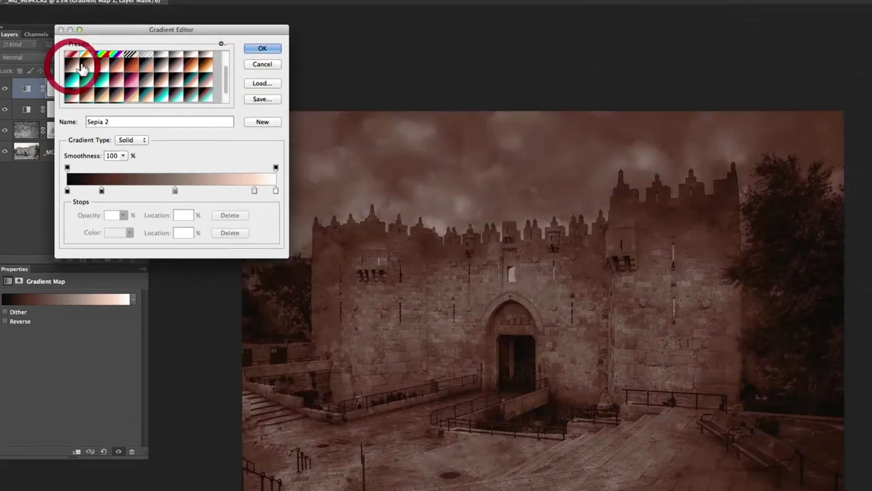
left_click(98, 65)
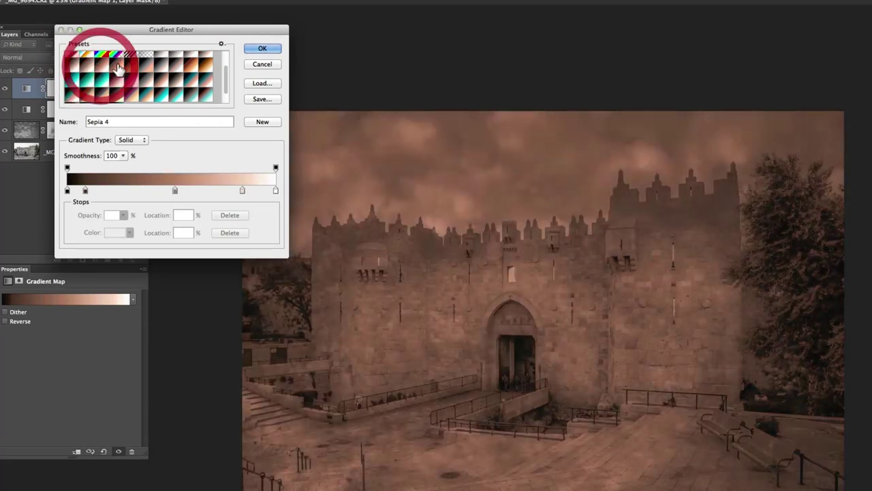
left_click(126, 62)
left_click(143, 66)
left_click(161, 66)
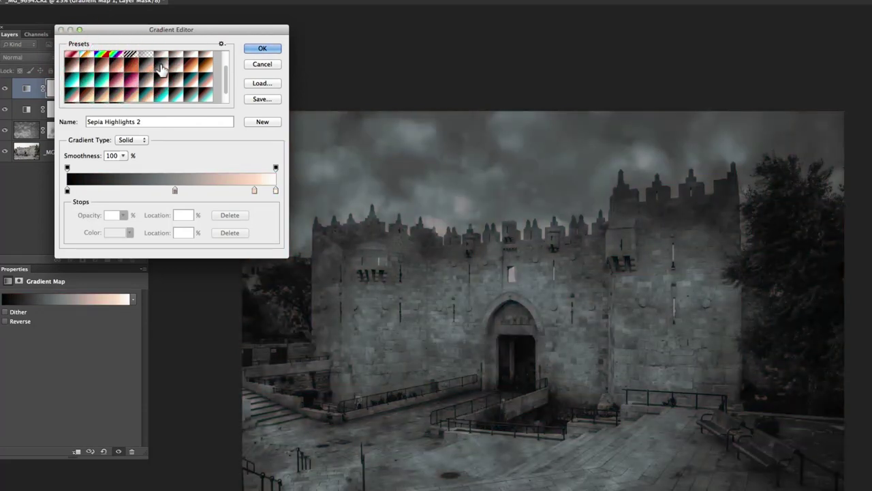
left_click(179, 66)
left_click(193, 66)
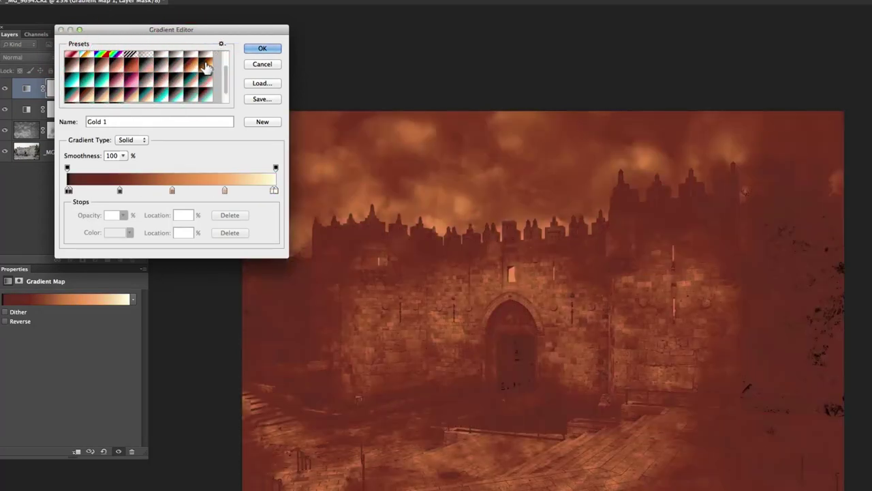
left_click(209, 70)
- Preview the blue and selenium-toned presets and apply Sepia-Selenium 2 to the gradient map
left_click(72, 81)
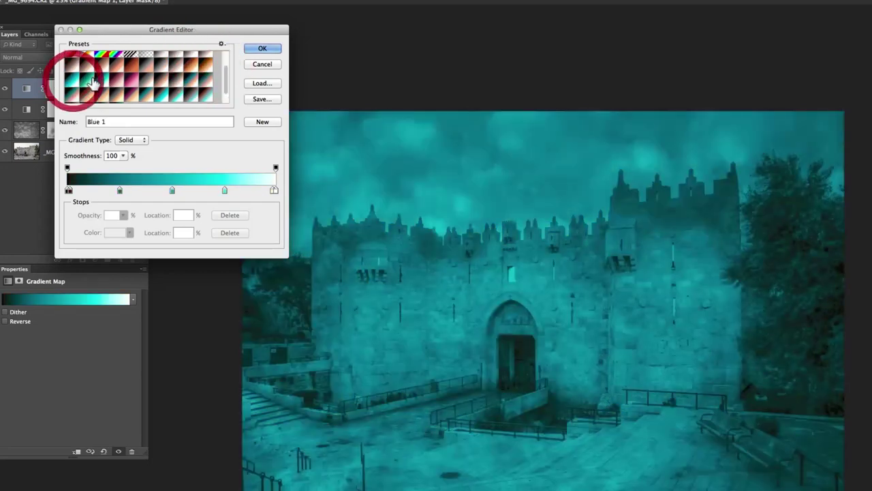
left_click(87, 80)
left_click(128, 82)
left_click(143, 82)
left_click(158, 82)
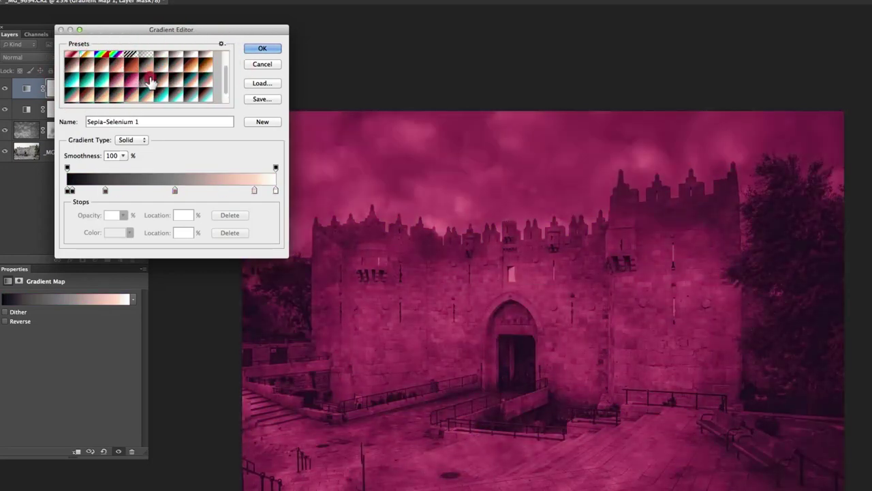
left_click(170, 80)
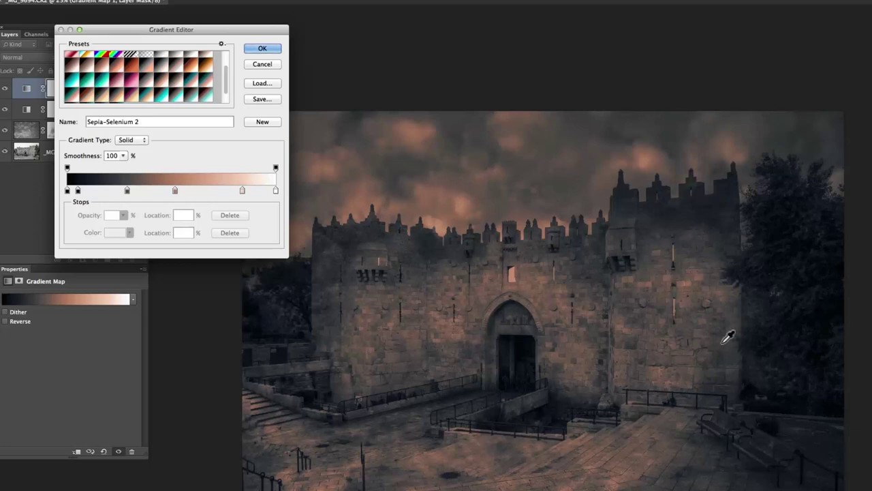
left_click(262, 50)
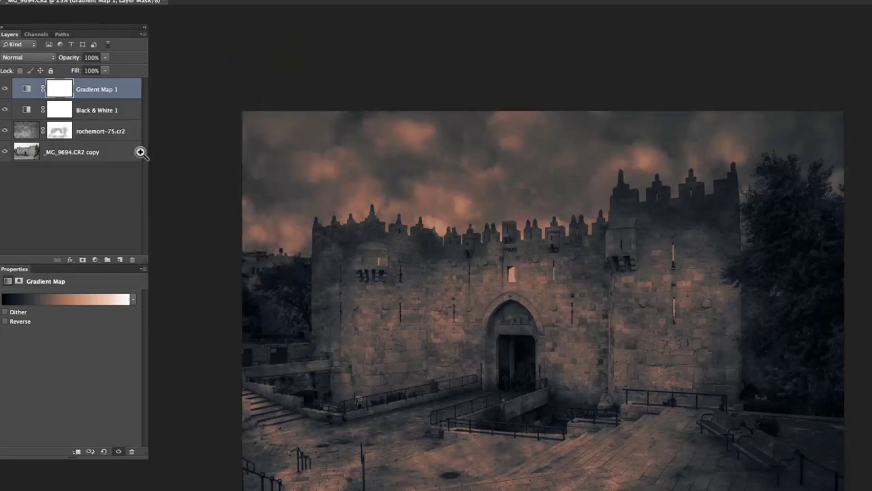
- Compare the image with the Gradient Map 1 layer hidden and shown, and set that layer's opacity to 59%
left_click(4, 89)
left_click(4, 89)
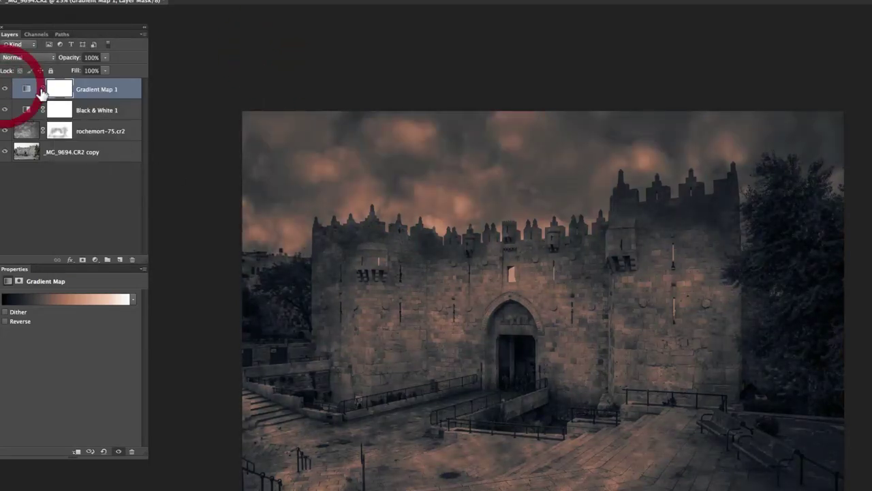
left_click_drag(75, 60, 50, 60)
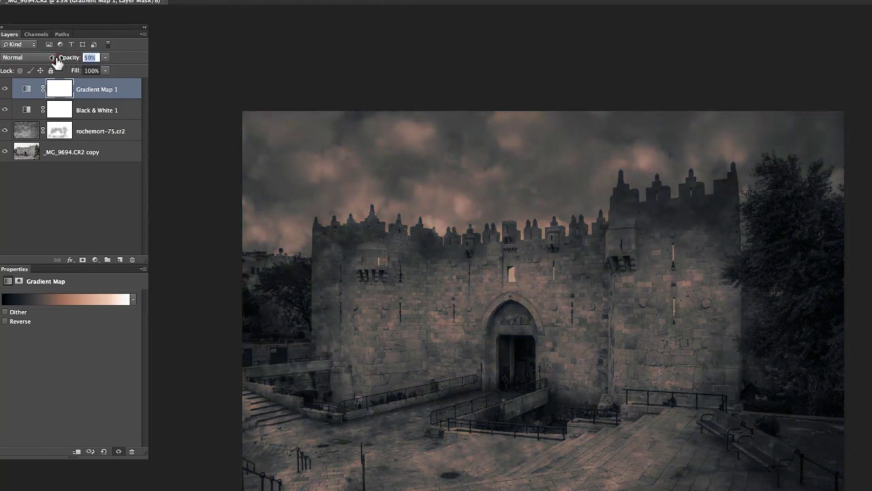
left_click_drag(57, 61, 55, 55)
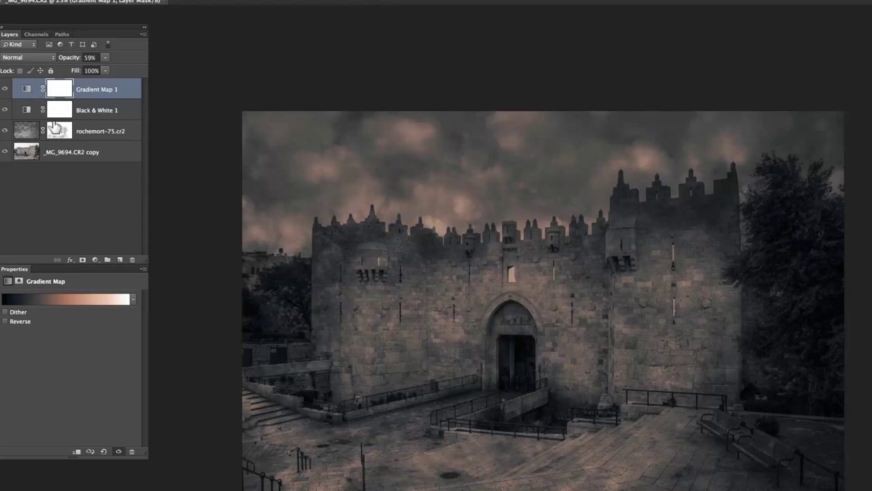
- Add a new layer named "dodge and burn" above Gradient Map 1 and set its blend mode to Overlay
left_click(120, 261)
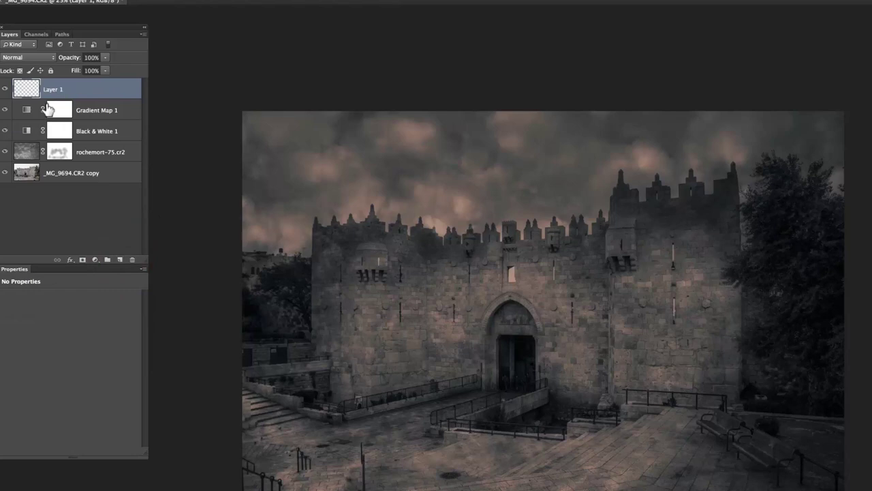
double_click(53, 91)
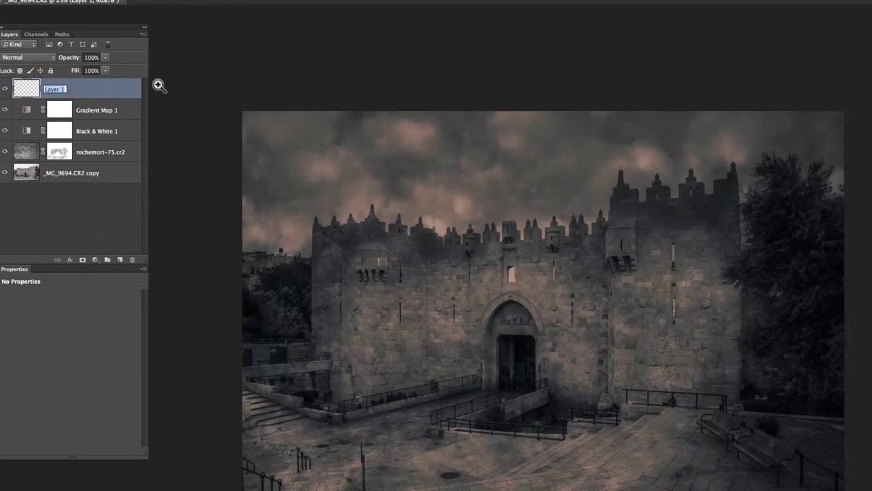
type("dodge and burn")
key("Return")
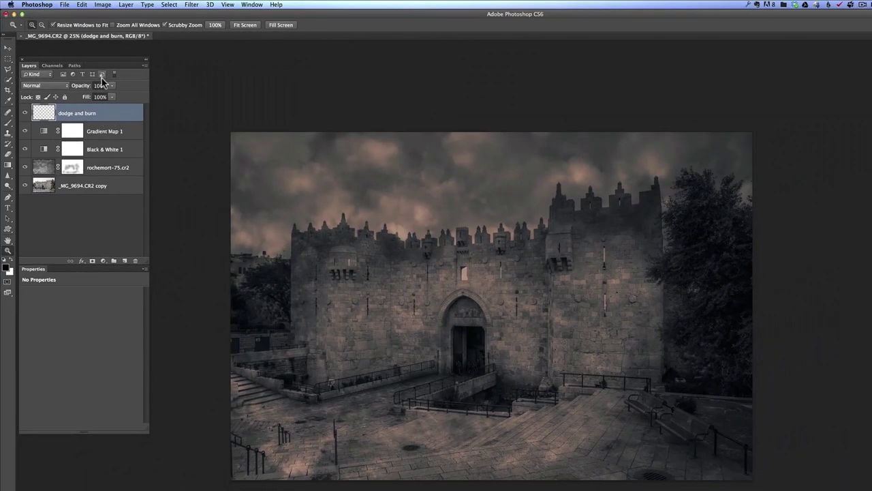
left_click(44, 86)
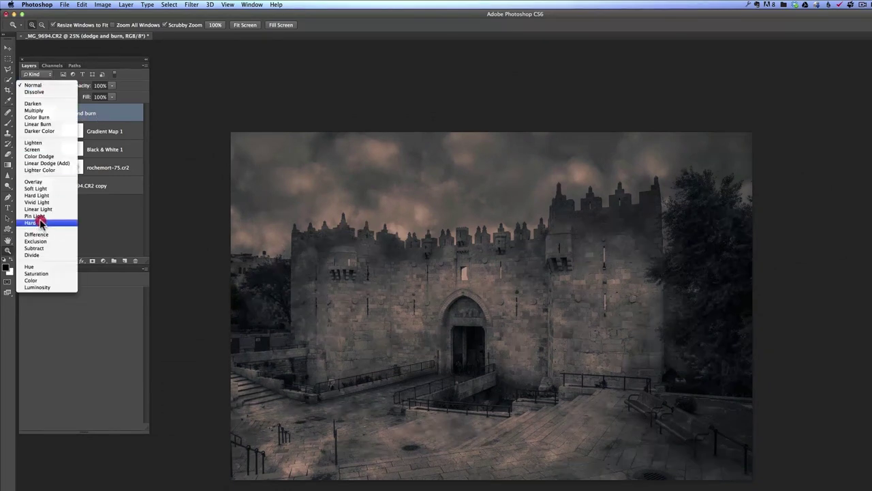
left_click(39, 181)
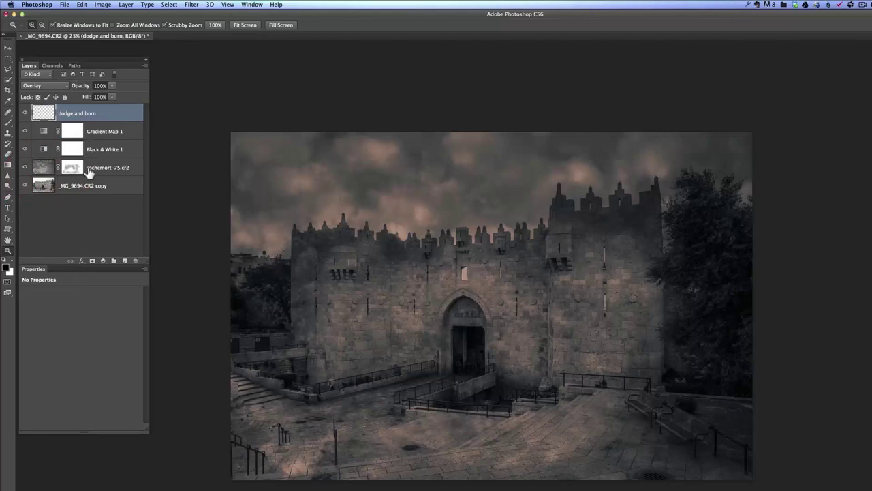
- Paint black at 18% brush opacity around the edges of the scene on the dodge and burn layer to darken them
key("b")
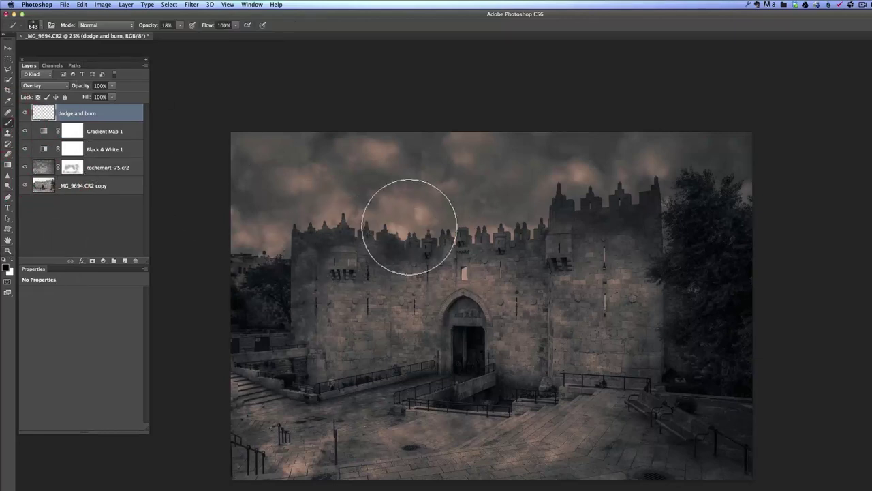
left_click(354, 254)
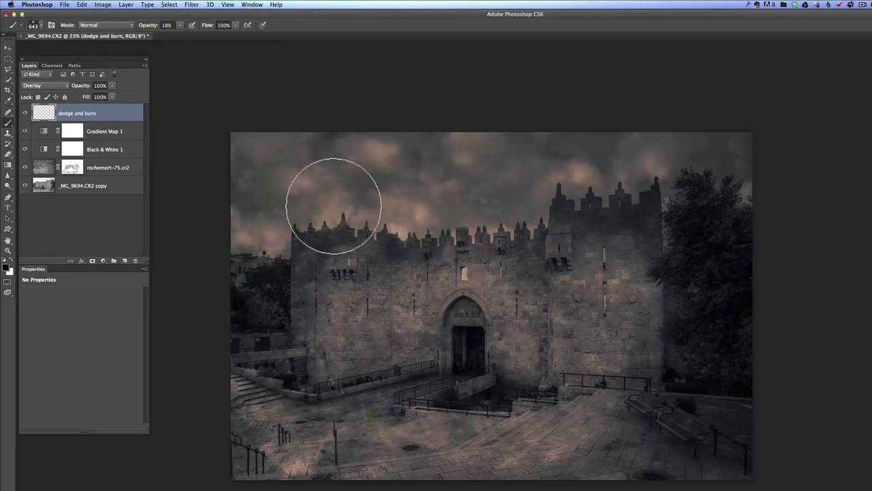
mouse_move(314, 304)
left_mouse_down()
mouse_move(366, 259)
mouse_move(565, 238)
mouse_move(653, 293)
mouse_move(642, 370)
mouse_move(662, 400)
mouse_move(702, 416)
left_mouse_up()
mouse_move(753, 273)
left_mouse_down()
mouse_move(751, 298)
mouse_move(738, 307)
mouse_move(754, 254)
mouse_move(754, 355)
mouse_move(771, 205)
left_mouse_up()
mouse_move(335, 148)
left_mouse_down()
mouse_move(311, 166)
mouse_move(787, 156)
mouse_move(230, 214)
mouse_move(217, 463)
mouse_move(230, 302)
mouse_move(205, 457)
mouse_move(609, 471)
left_mouse_up()
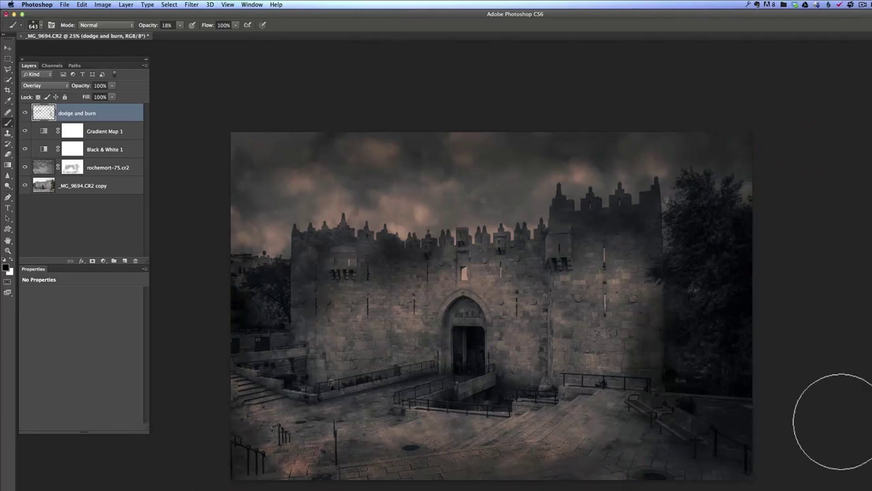
left_click_drag(347, 441, 373, 477)
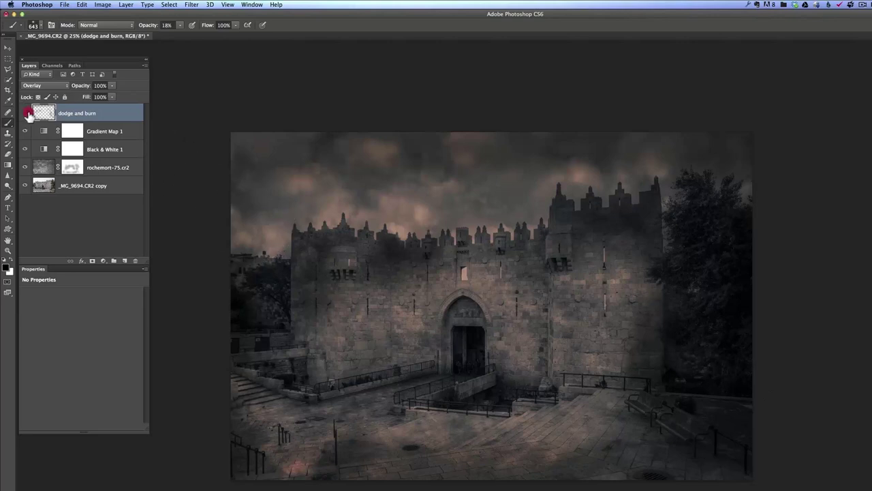
- Compare the image with the dodge and burn layer hidden and shown, and set that layer's opacity to 66%
left_click(28, 113)
left_click(28, 114)
left_click(28, 114)
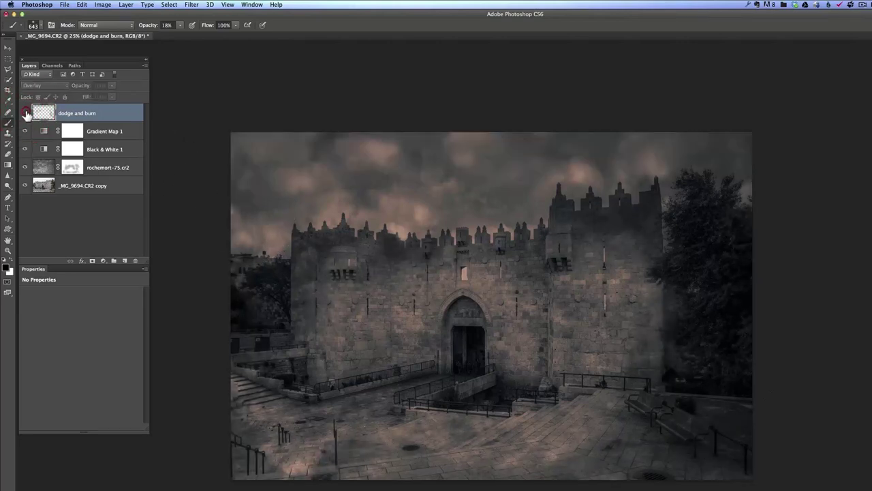
left_click(26, 113)
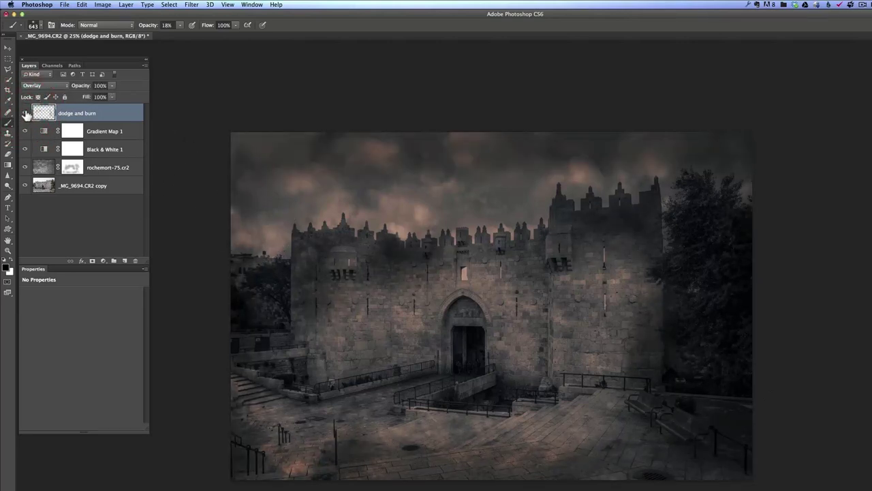
left_click(26, 113)
left_click(26, 114)
left_click_drag(82, 89, 68, 84)
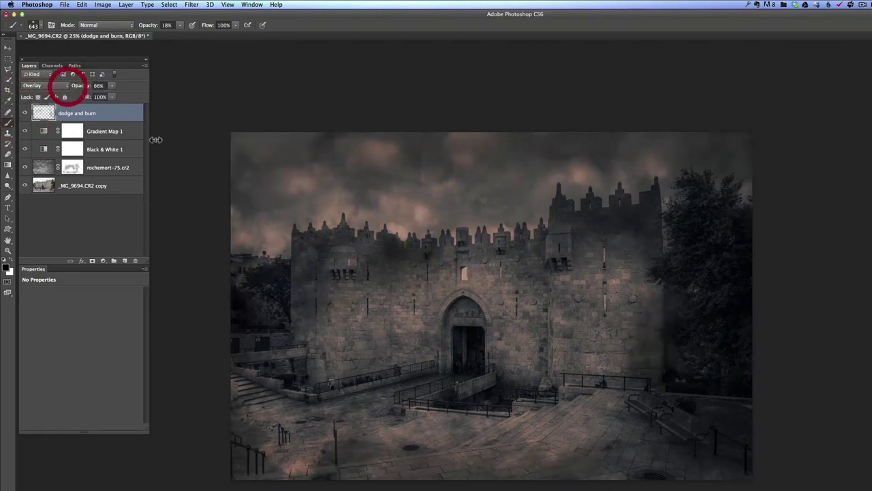
- Add a new layer above the dodge and burn layer and set its blend mode to Overlay
left_click(126, 262)
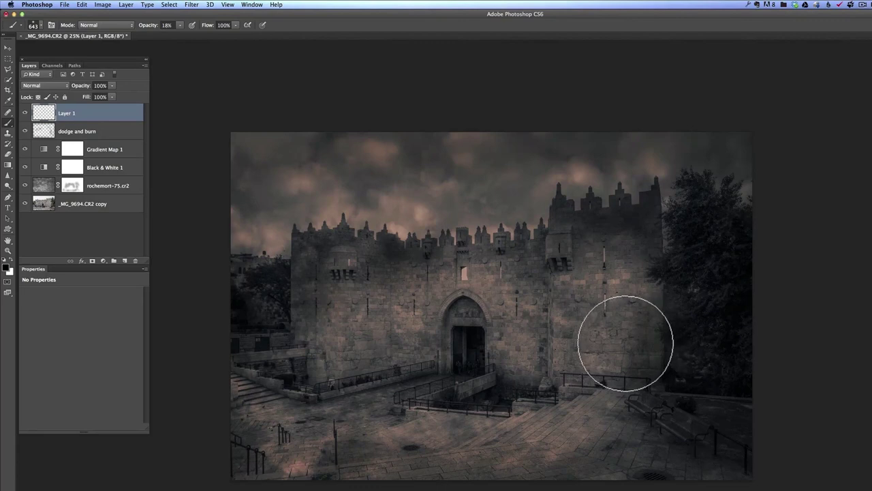
left_click(45, 85)
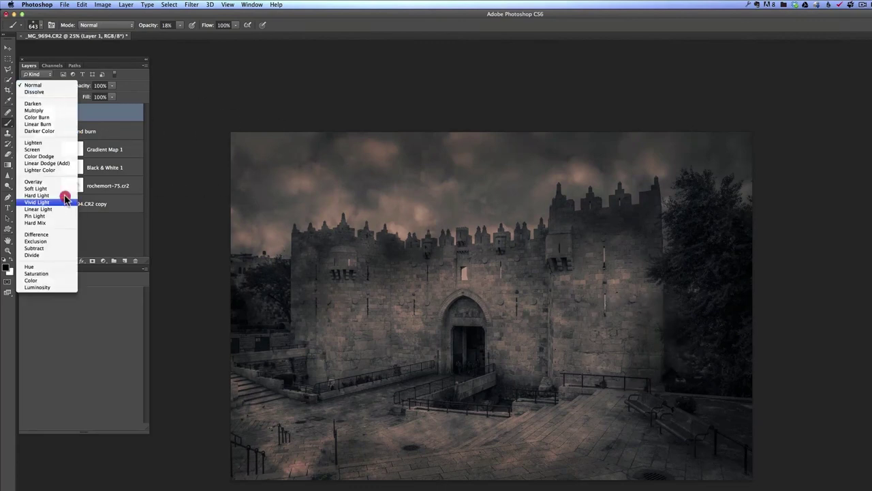
left_click(69, 181)
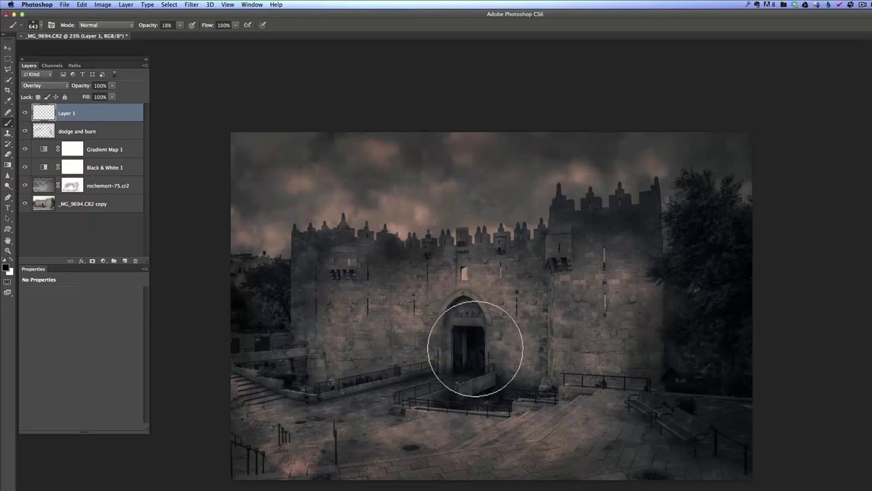
- Paint white at 18% brush opacity over the stone walls and pavement on Layer 1, and set the layer's opacity to 68%
key("x")
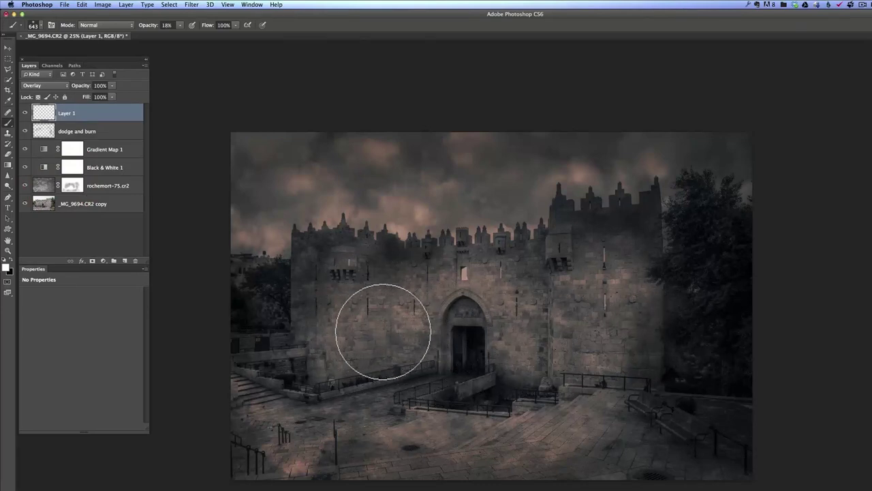
left_click_drag(357, 311, 395, 318)
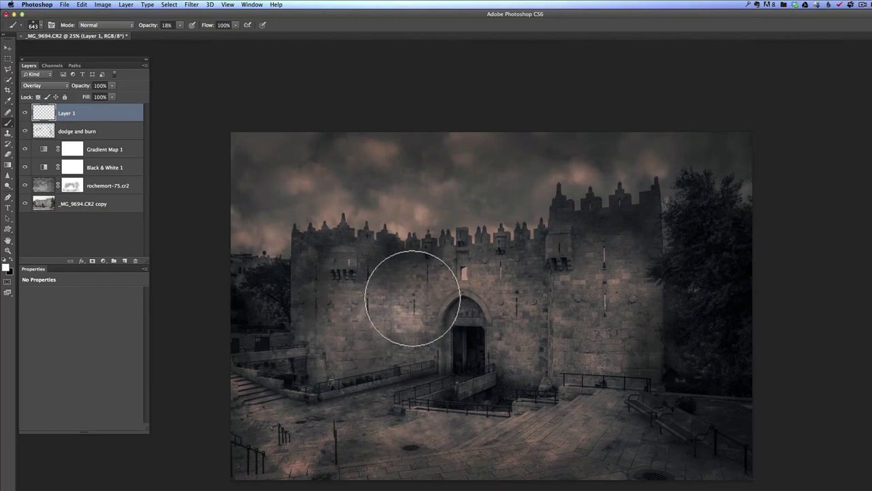
mouse_move(350, 273)
left_mouse_down()
mouse_move(447, 295)
mouse_move(471, 285)
mouse_move(510, 295)
mouse_move(545, 339)
left_mouse_up()
mouse_move(571, 273)
left_mouse_down()
mouse_move(617, 316)
mouse_move(586, 421)
left_mouse_up()
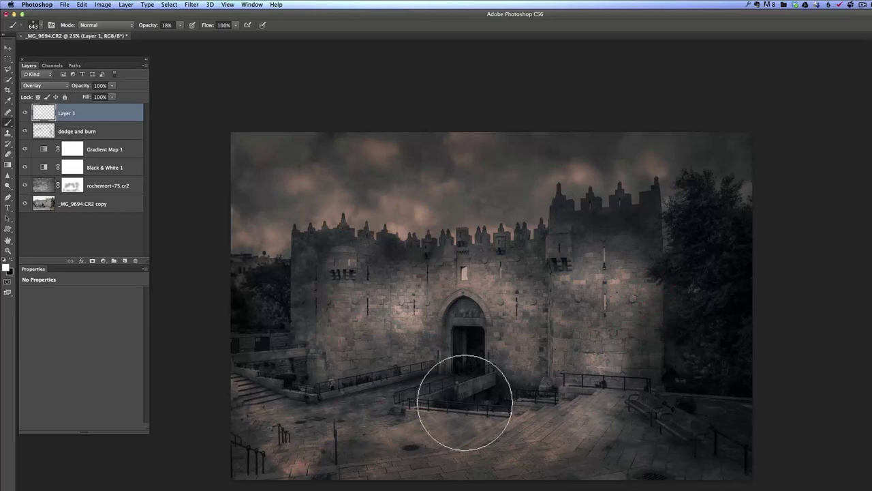
mouse_move(484, 401)
left_mouse_down()
mouse_move(507, 421)
mouse_move(562, 382)
mouse_move(396, 396)
mouse_move(412, 380)
mouse_move(375, 402)
mouse_move(377, 419)
mouse_move(474, 419)
mouse_move(362, 391)
mouse_move(518, 409)
left_mouse_up()
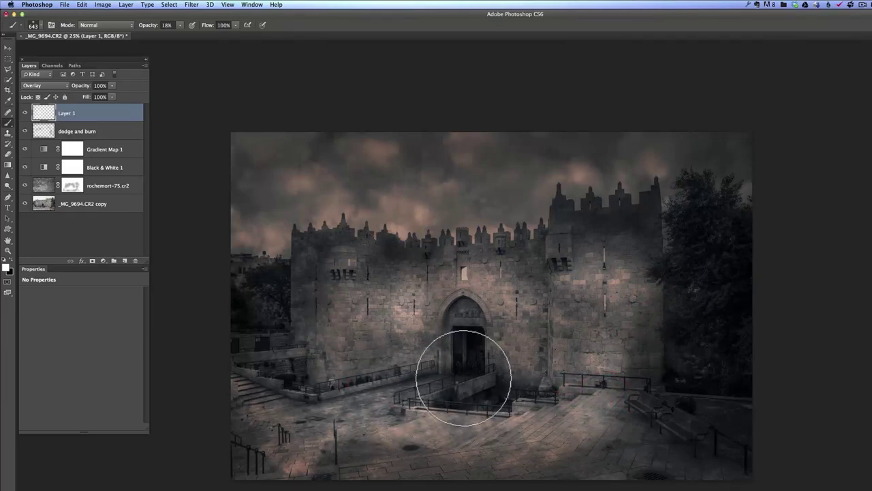
mouse_move(82, 87)
left_mouse_down()
mouse_move(60, 88)
mouse_move(97, 85)
left_mouse_up()
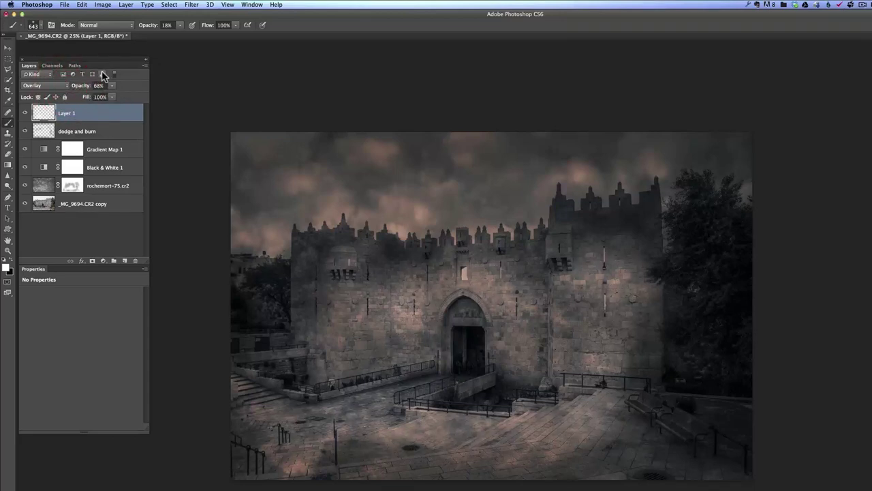
- Add another new layer above Layer 1 and set its blend mode to Overlay
left_click(123, 261)
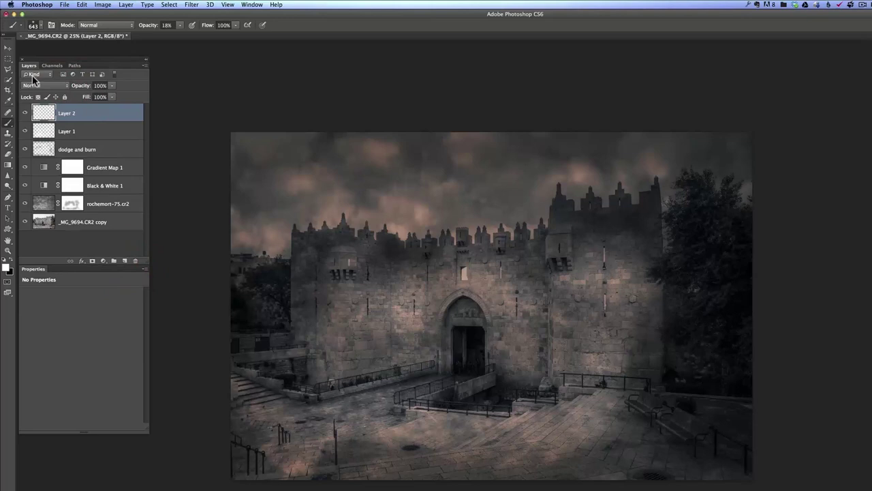
left_click_drag(42, 85, 57, 194)
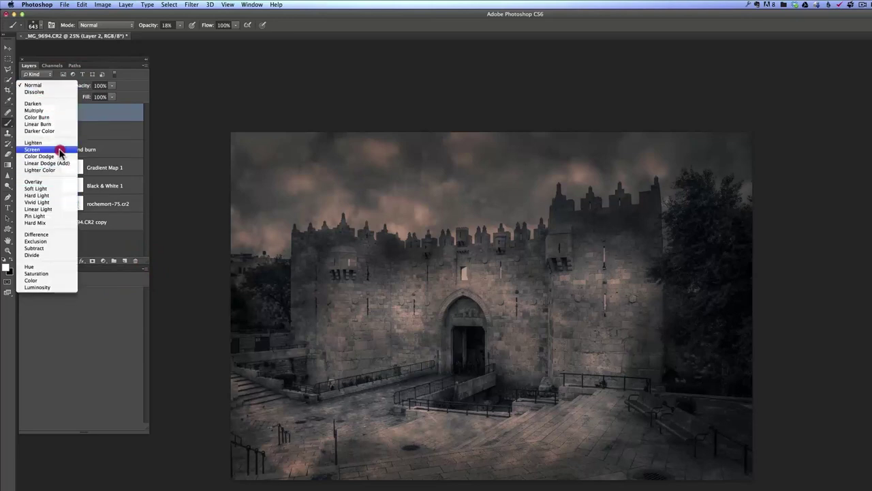
left_click(59, 184)
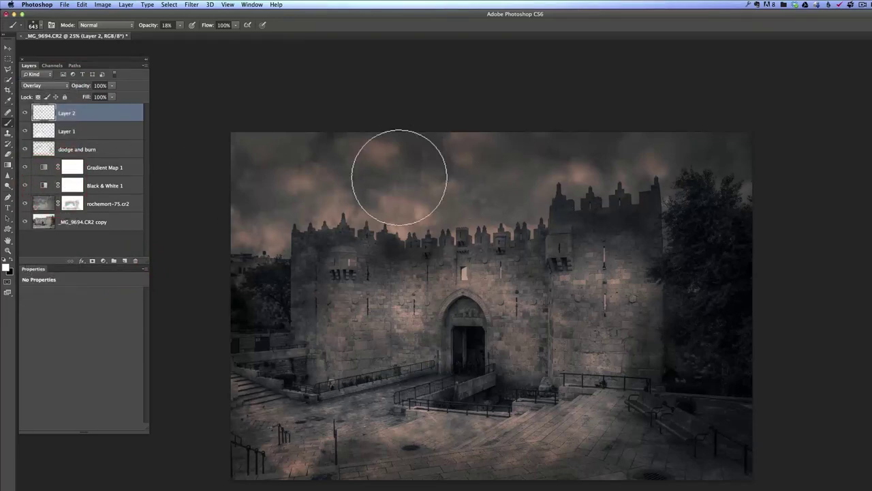
- Paint white at 18% brush opacity over the bright cloud patches and the horizon above the walls on Layer 2
mouse_move(368, 196)
left_mouse_down()
mouse_move(350, 195)
mouse_move(408, 167)
left_mouse_up()
left_click(379, 152)
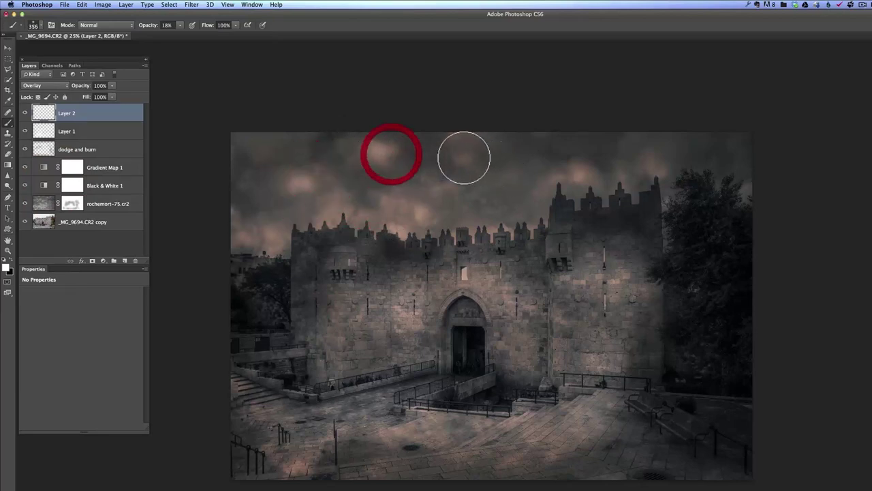
left_click(584, 171)
left_click(662, 162)
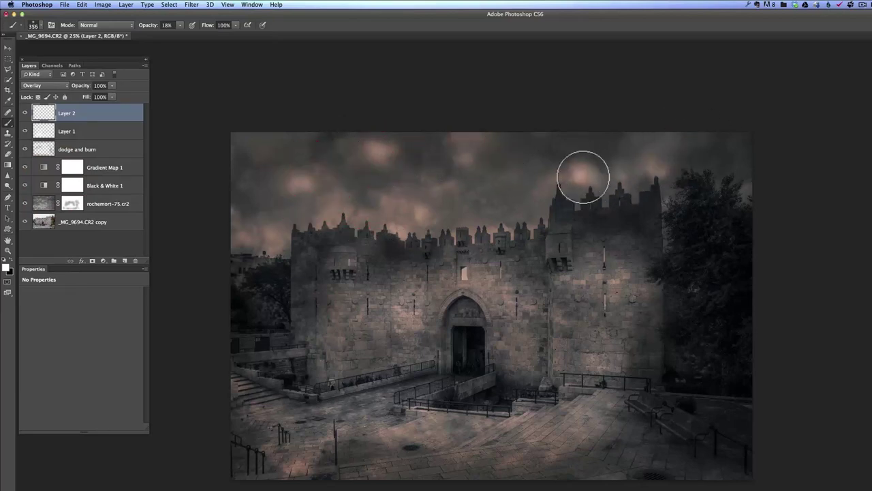
left_click(545, 234)
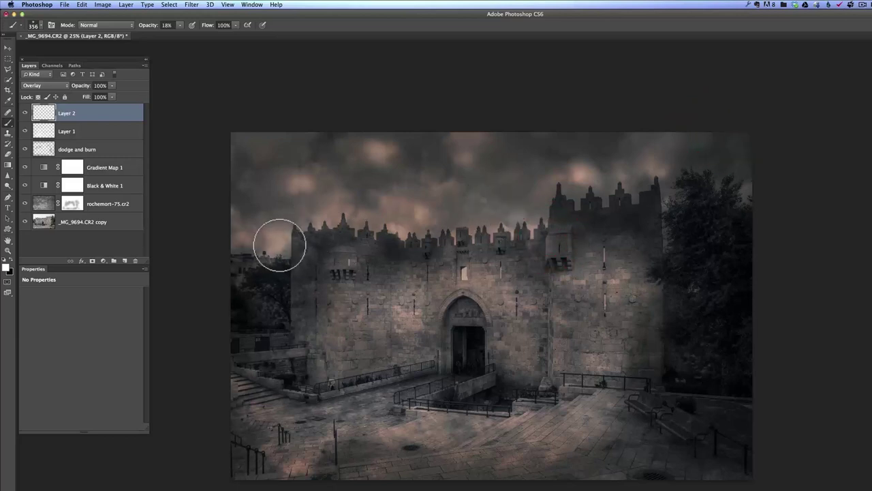
left_click(285, 249)
left_click(368, 213)
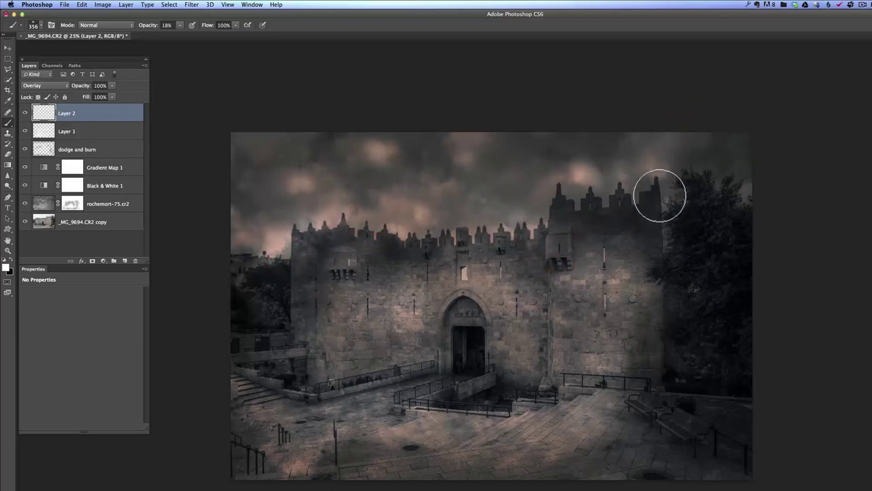
left_click(803, 219)
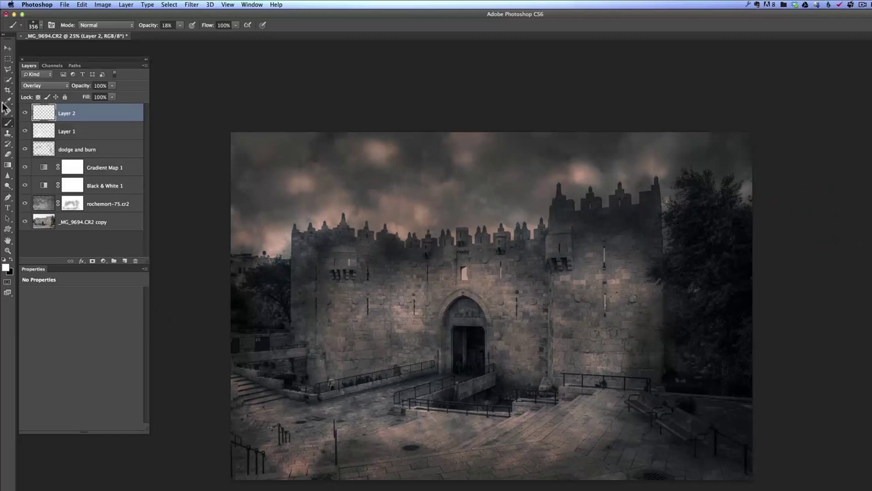
- Group Layer 2, Layer 1 and the dodge and burn layer together
left_click(25, 113)
left_click(118, 149, "shift")
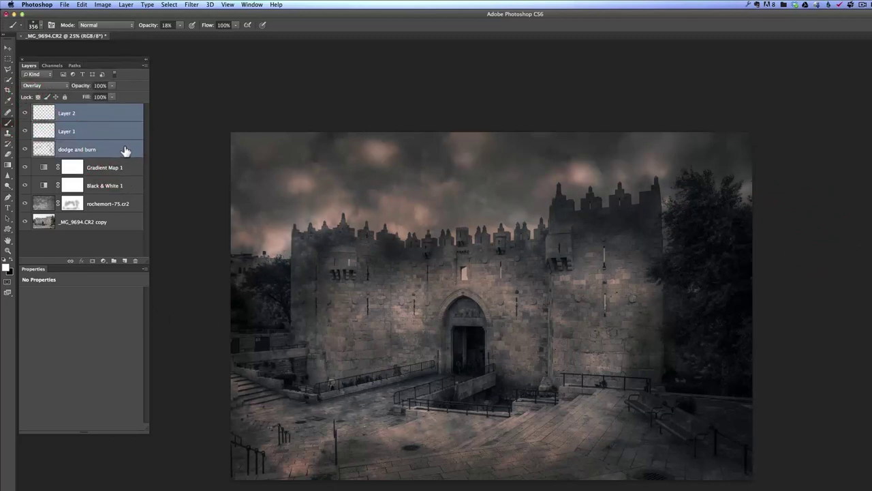
key("super+g")
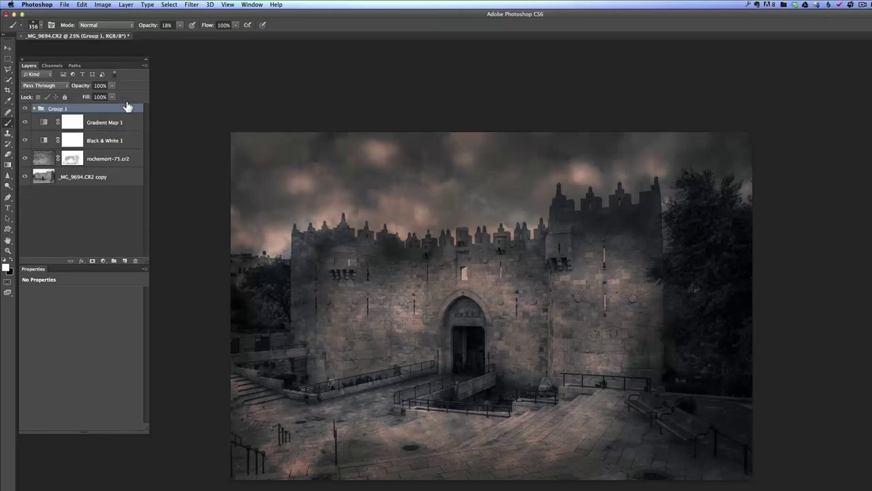
- Compare the image with the dodge and burn group hidden and shown, and set the group's opacity to 36%
left_click(24, 109)
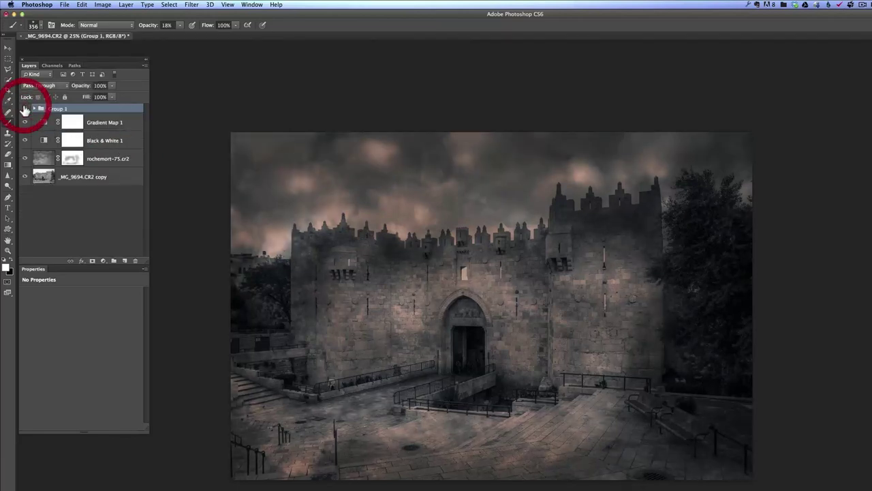
left_click(25, 109)
left_click(24, 109)
left_click_drag(80, 91, 55, 91)
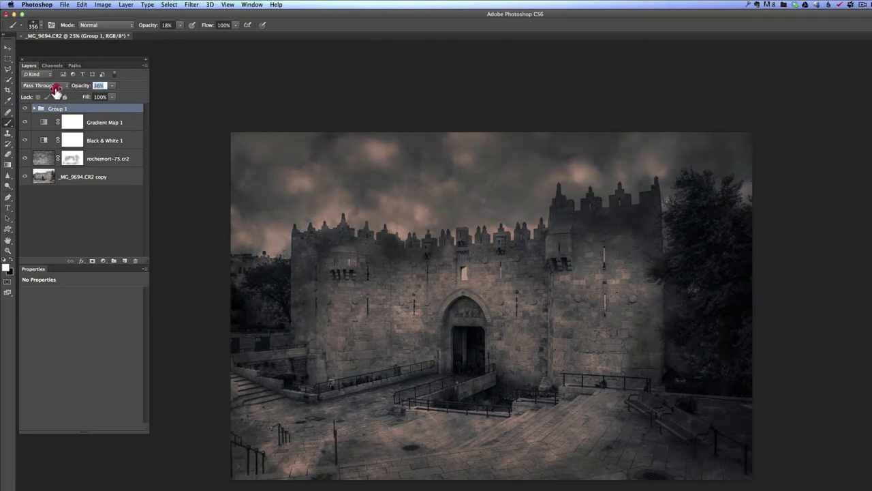
- Set the opacity of the rochemort-75.cr2 sky layer to 99%
left_click(125, 160)
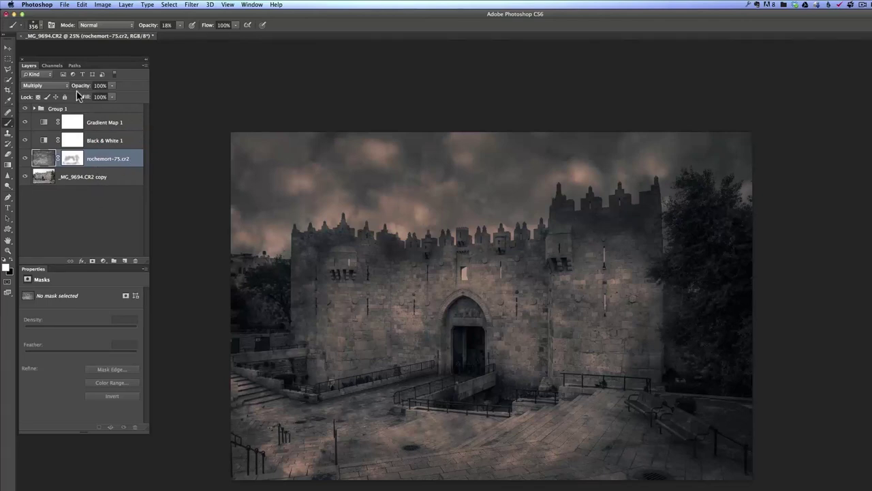
left_click_drag(80, 89, 72, 87)
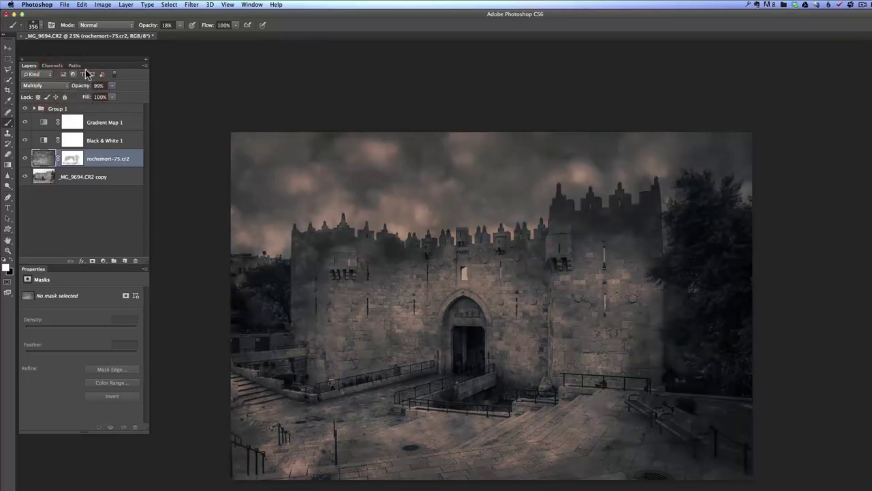
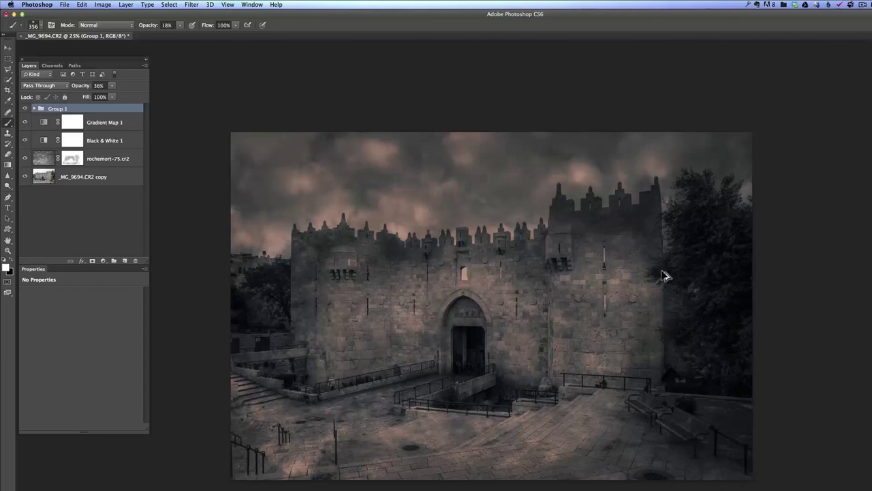
- Stamp all visible layers into a new layer above the group and set its blend mode to Multiply
key("alt+shift+super+e")
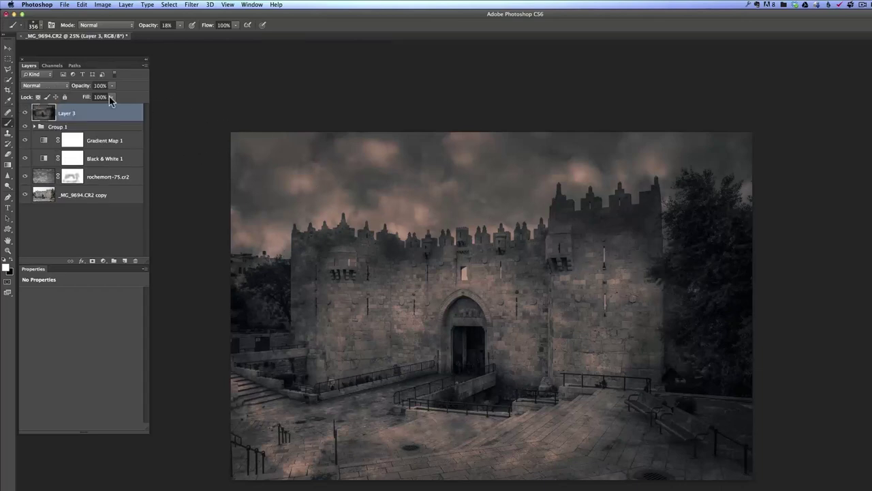
left_click(56, 85)
left_click(55, 111)
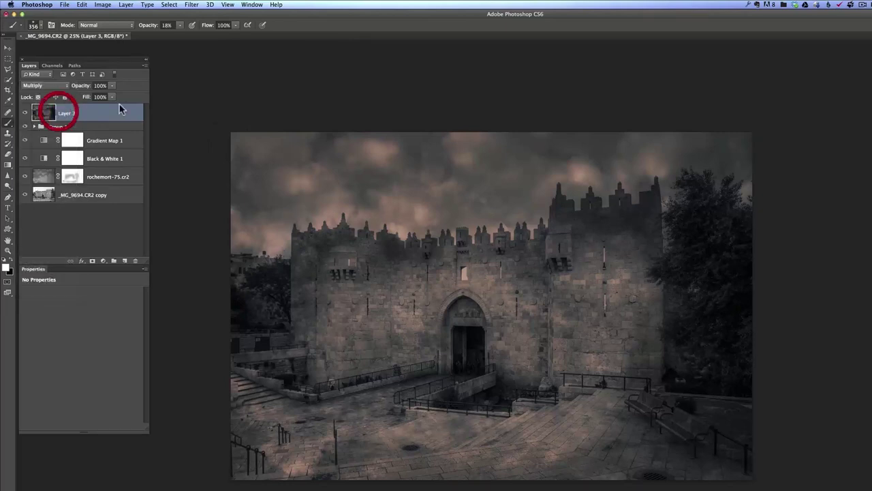
- Select a large rectangular area around the gate and walls with the Rectangular Marquee tool, leaving a margin along the image edges
left_click(7, 58)
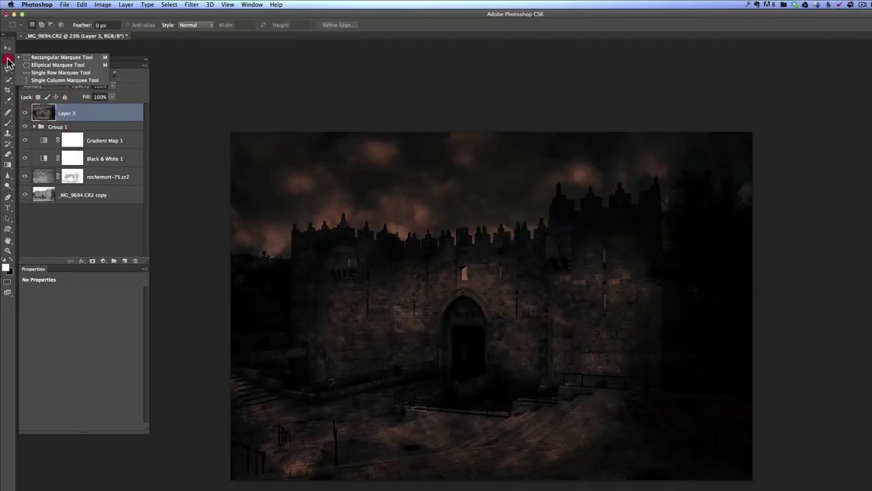
left_click(34, 56)
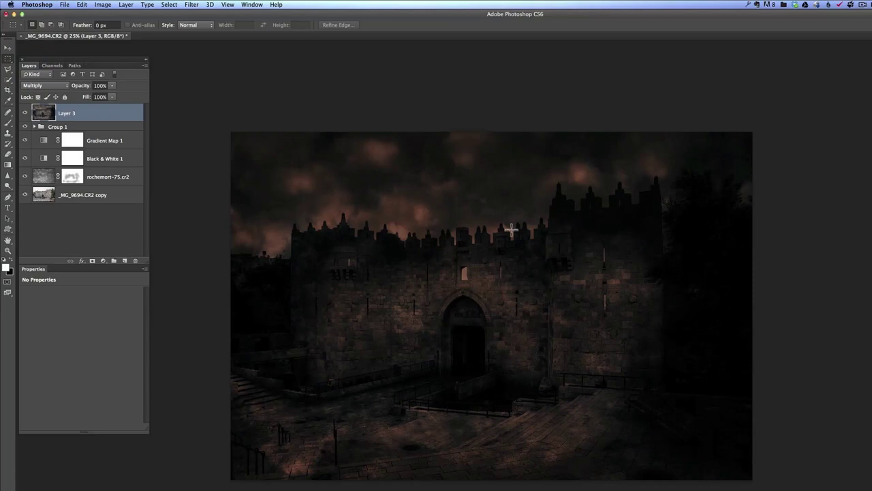
left_click_drag(285, 181, 688, 437)
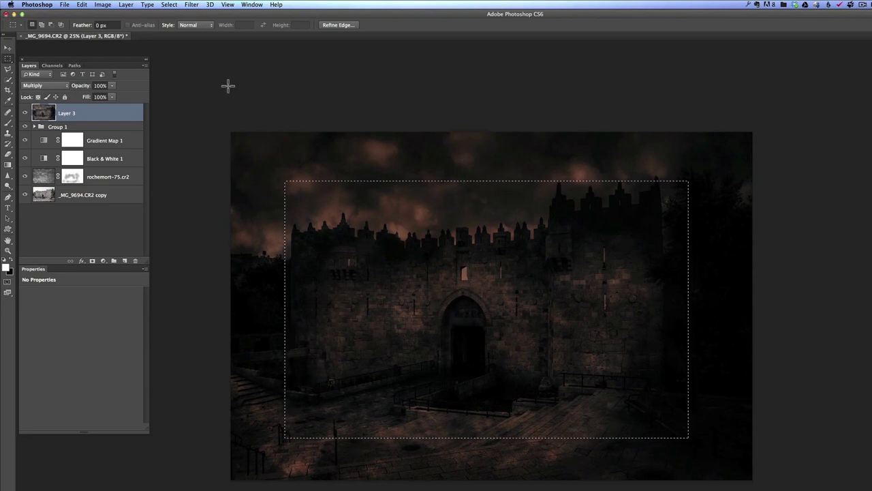
- Transform the selection to 93.46% width by moving its left edge inward
left_click(170, 6)
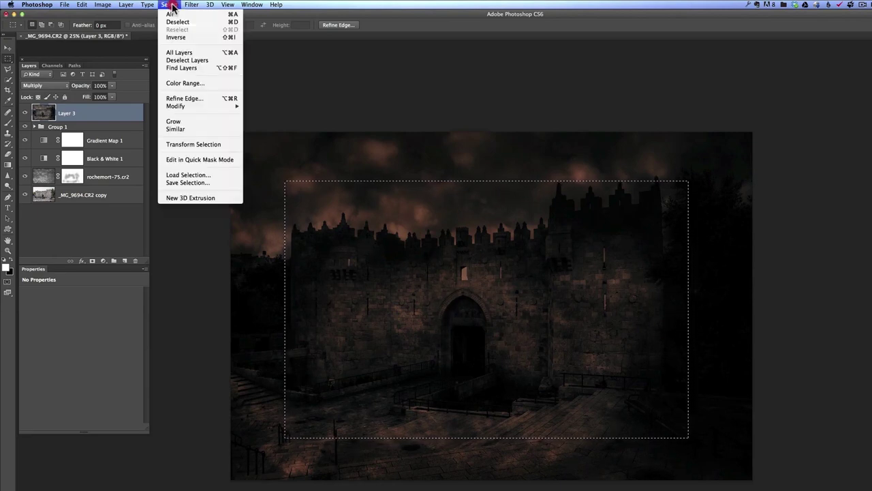
left_click(180, 141)
left_click_drag(285, 309, 311, 310)
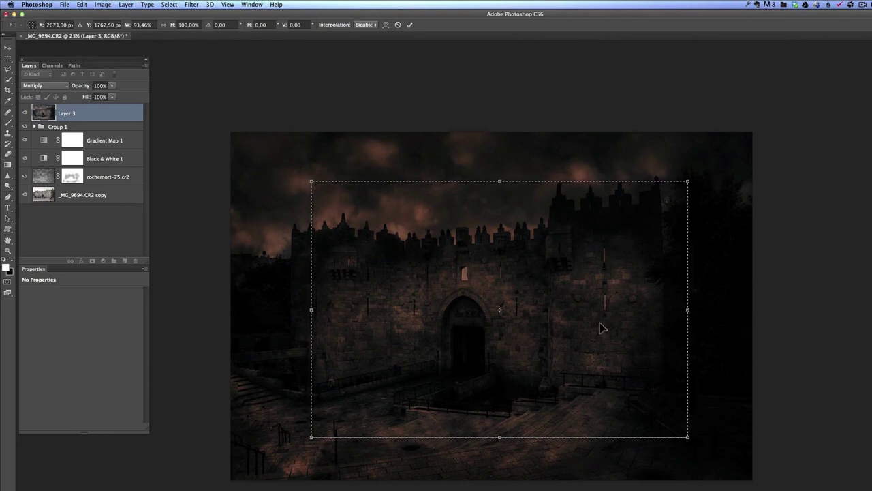
key("Return")
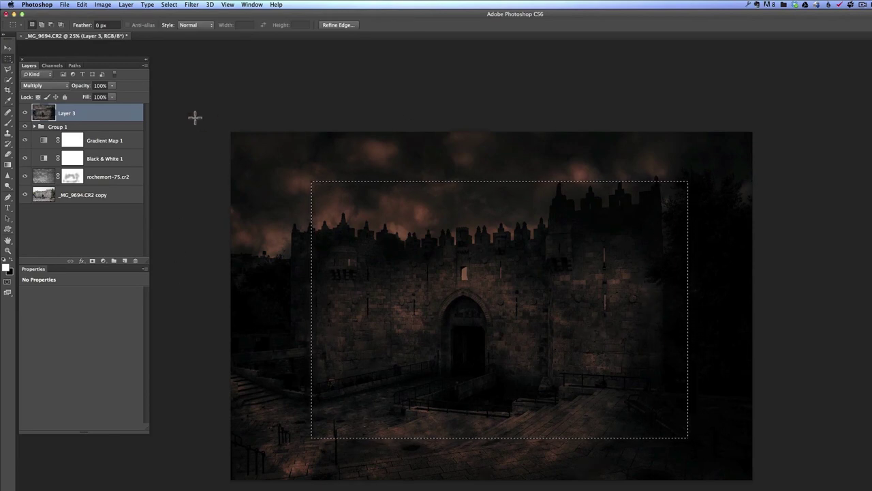
- Feather the selection, delete the selected centre of the Multiply layer to leave a vignette, and deselect
left_click(171, 5)
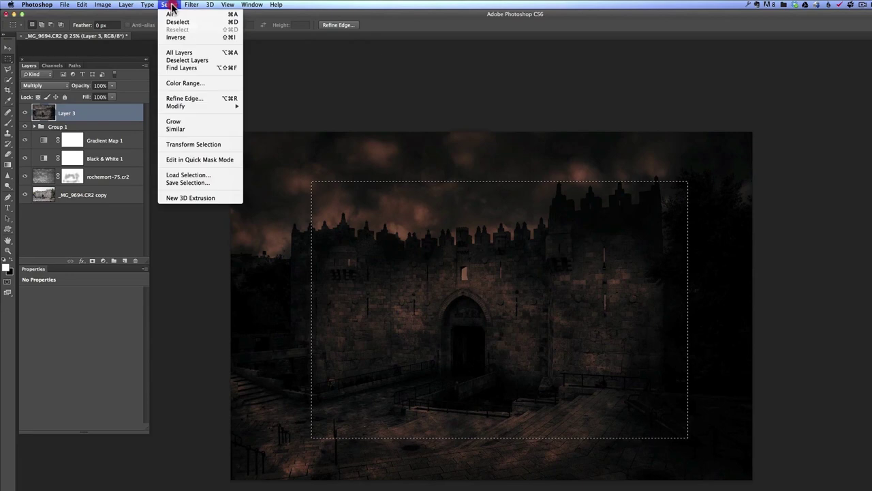
mouse_move(225, 106)
left_click(272, 137)
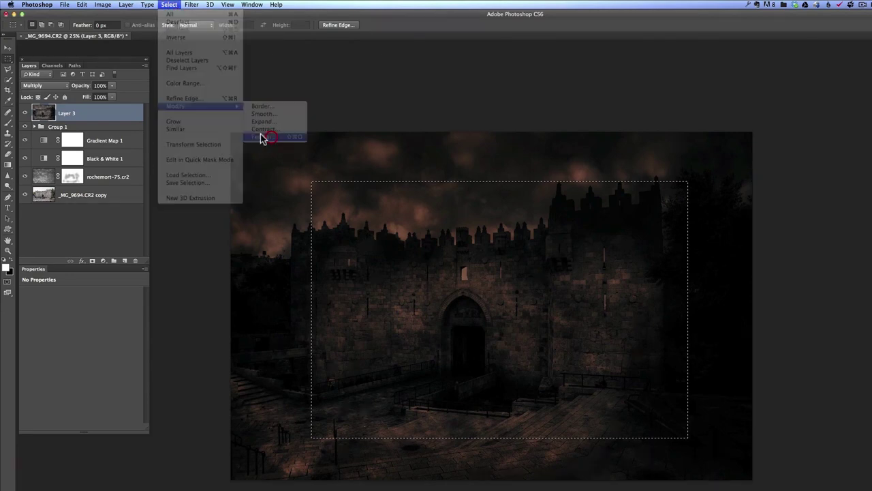
key("Return")
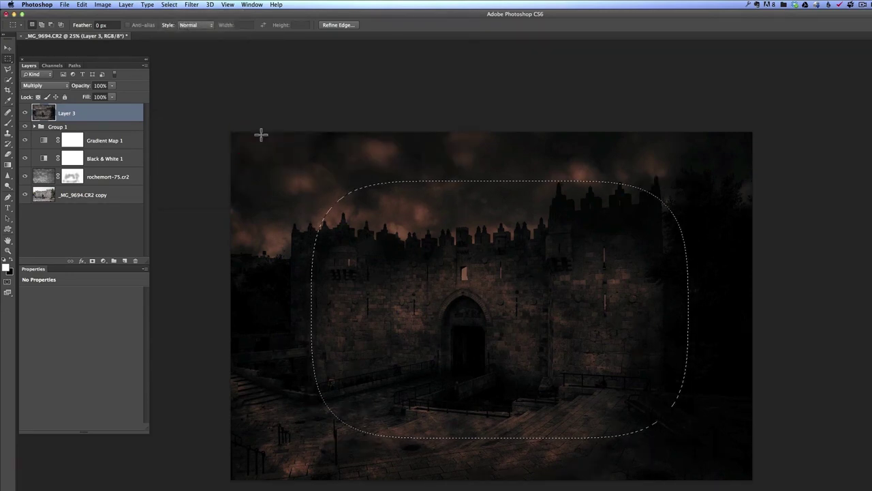
key("Delete")
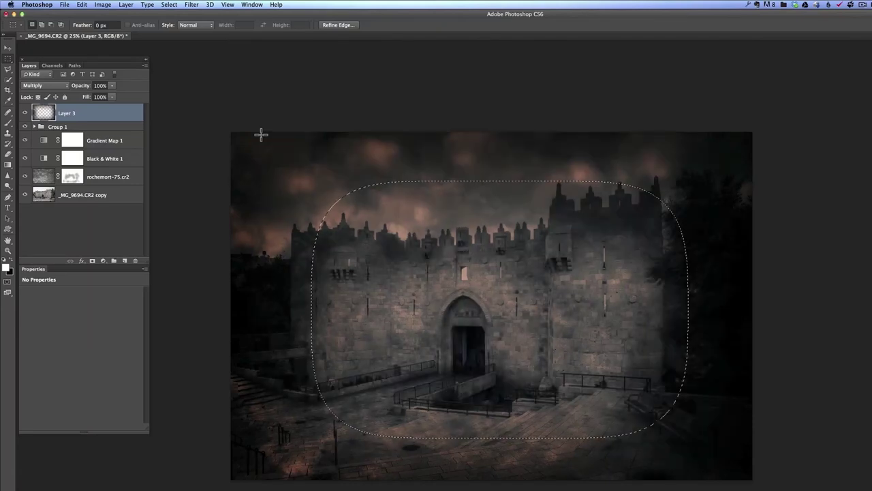
key("ctrl+d")
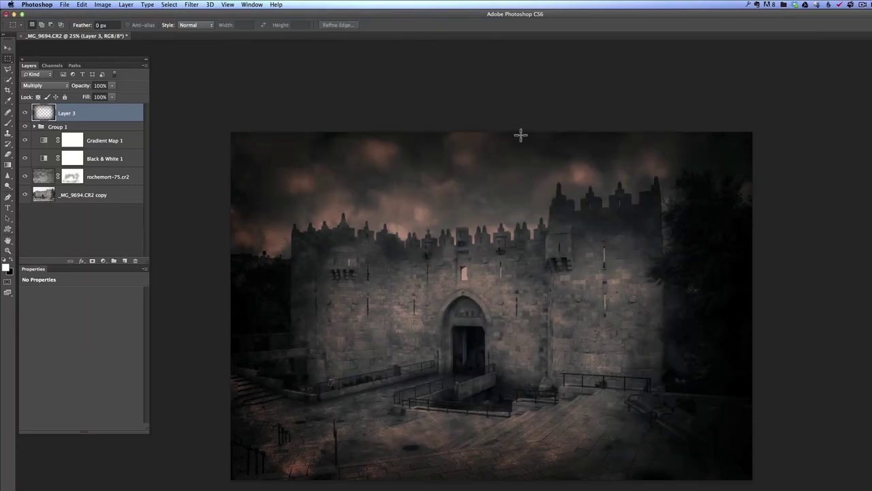
- Compare the image with the vignette layer hidden and shown, and set that layer's opacity to 50%
left_click(25, 113)
left_click(24, 113)
left_click(25, 113)
left_click(25, 113)
left_click_drag(81, 89, 65, 85)
left_click(26, 113)
left_click(26, 114)
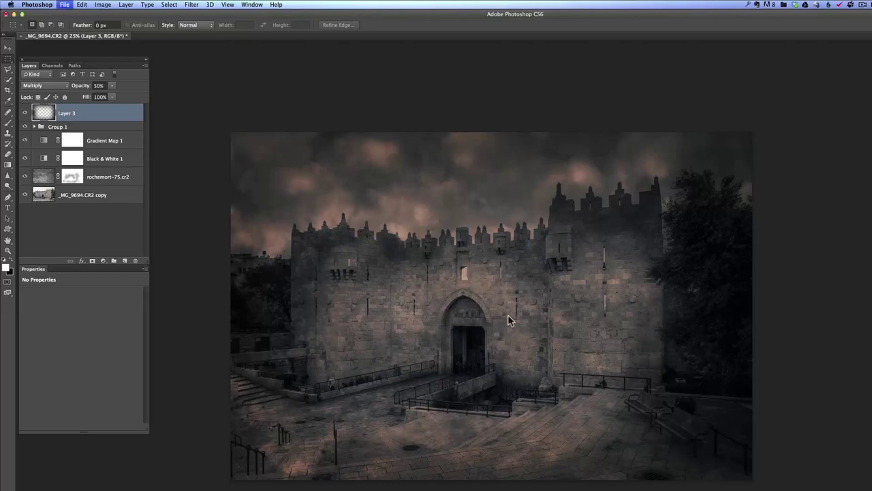
- Switch to the web browser and look through the Lightroom and Photoshop training packages on the Tutorial Apps page
left_click(583, 186)
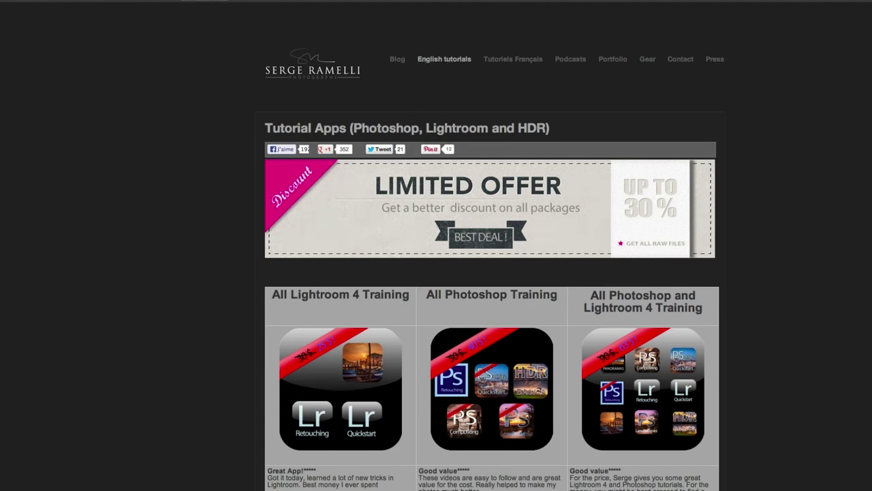
scroll(492, 245, "down", 5)
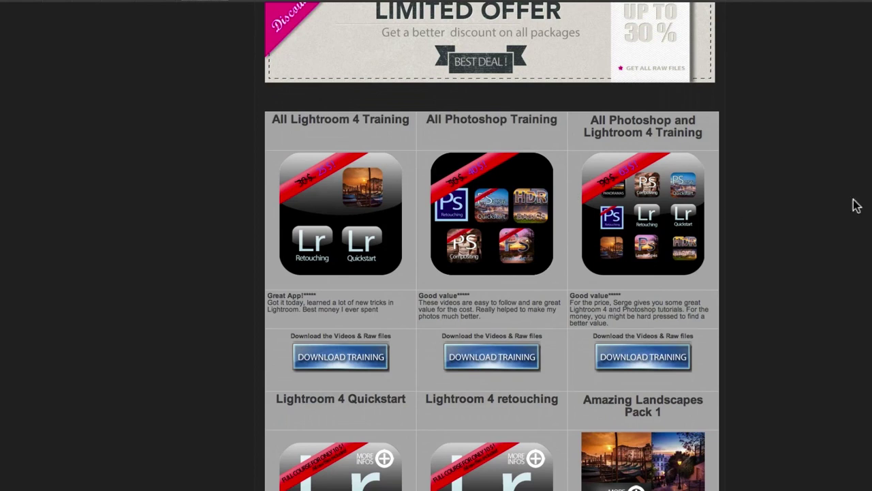
scroll(492, 245, "down", 8)
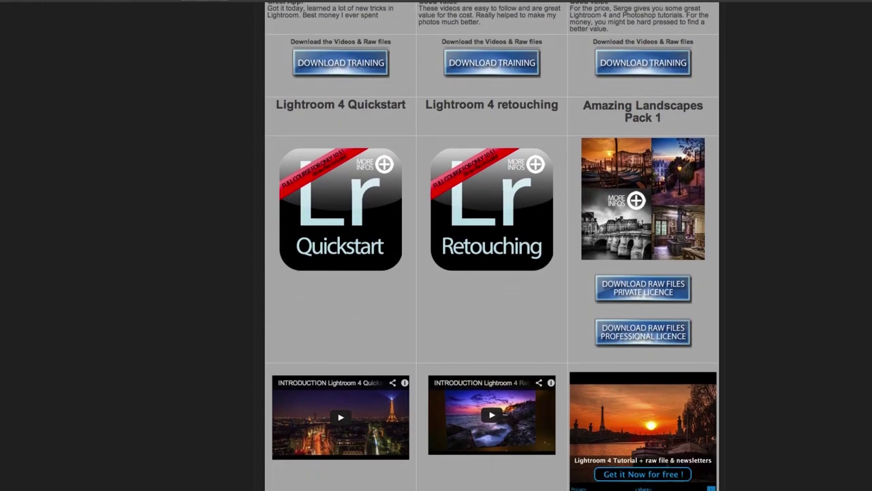
scroll(493, 245, "down", 4)
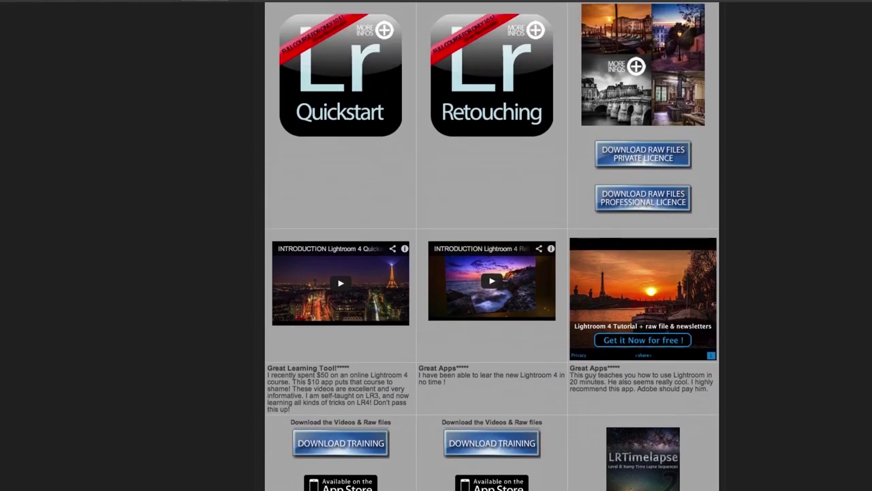
scroll(492, 245, "up", 2)
scroll(492, 245, "down", 2)
scroll(492, 246, "up", 2)
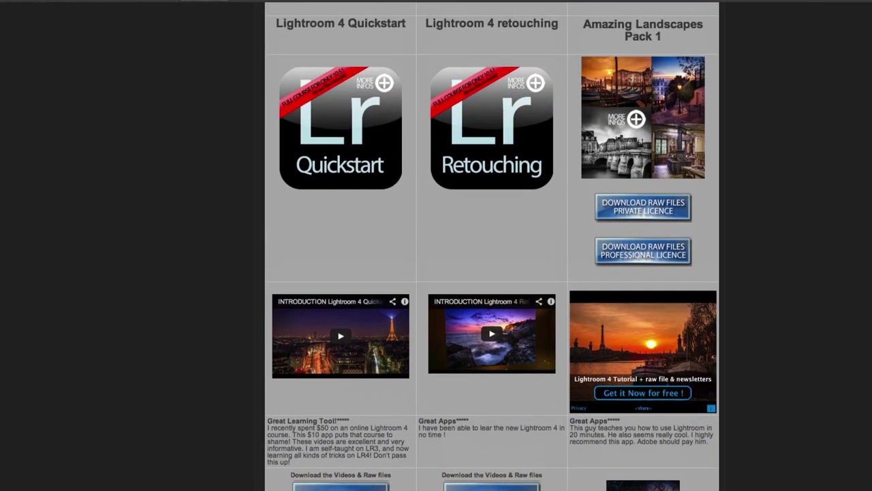
scroll(492, 245, "up", 1)
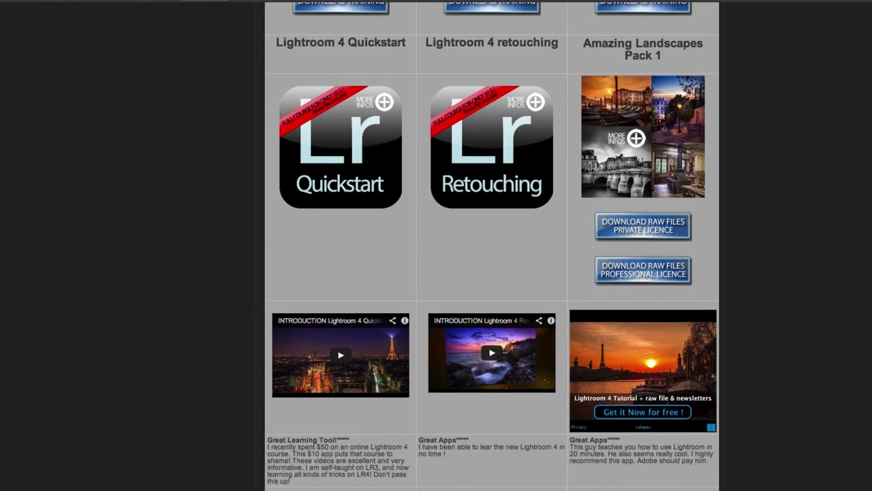
scroll(573, 334, "down", 10)
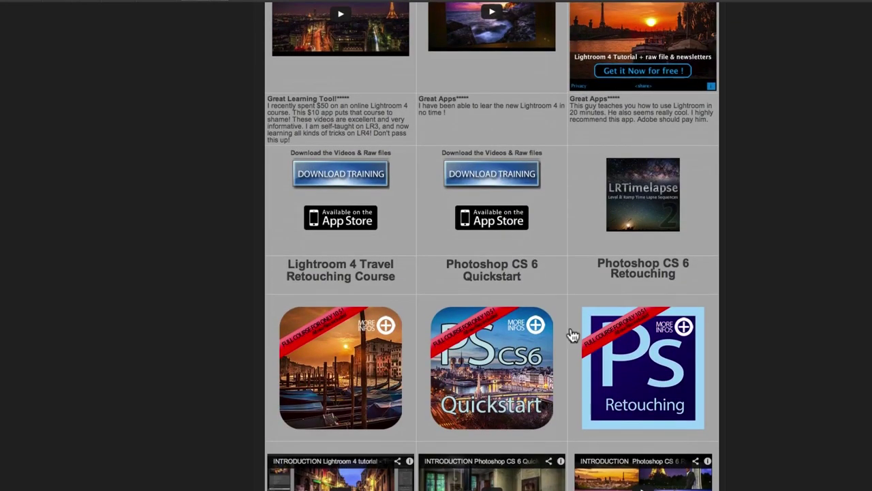
- Open the Lightroom 4 Travel Retouching Course, examine its chapter summary and before/after photos, and return to the course list
left_click(344, 363)
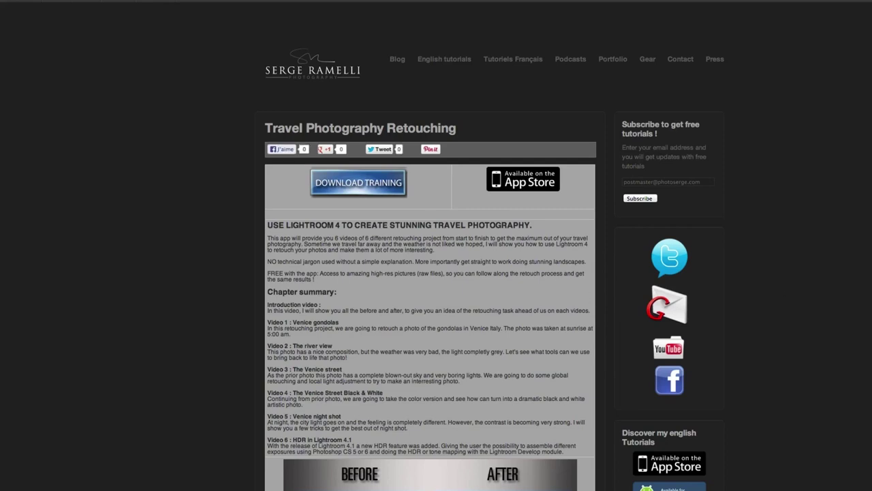
scroll(429, 272, "down", 10)
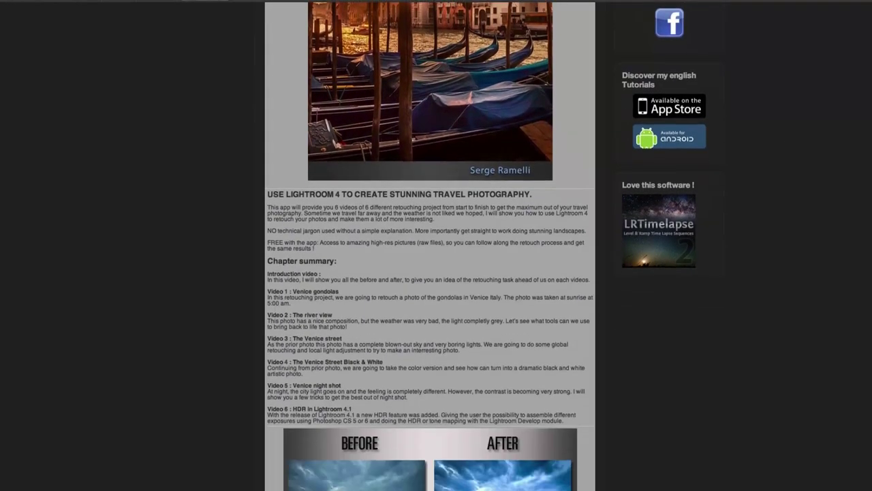
scroll(705, 287, "down", 1)
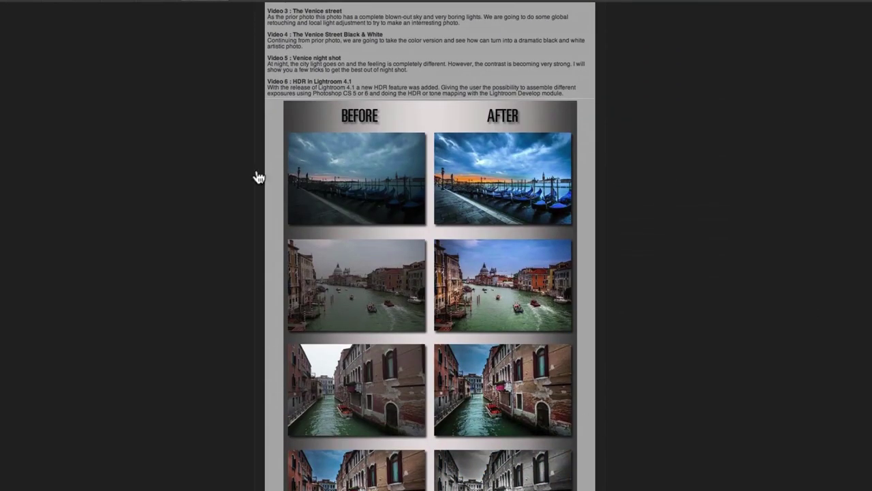
scroll(491, 272, "down", 10)
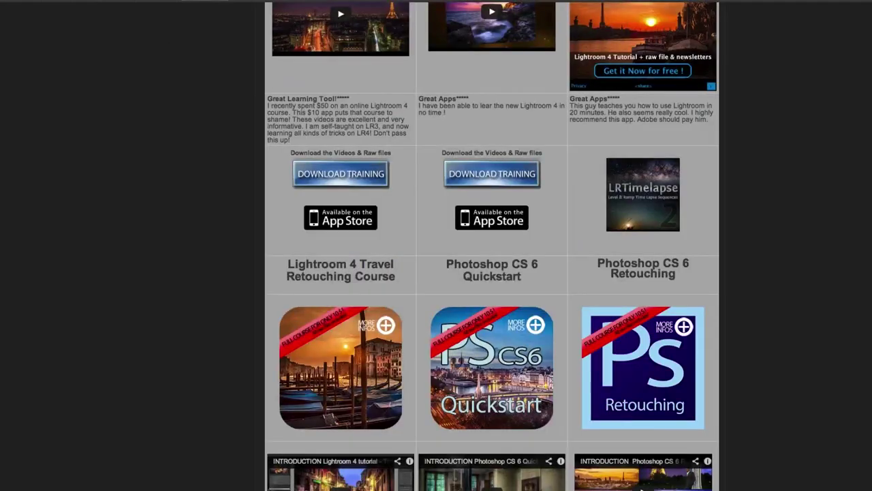
- Review the discounted training bundles under the limited offer banner on the Tutorial Apps page
scroll(864, 114, "down", 10)
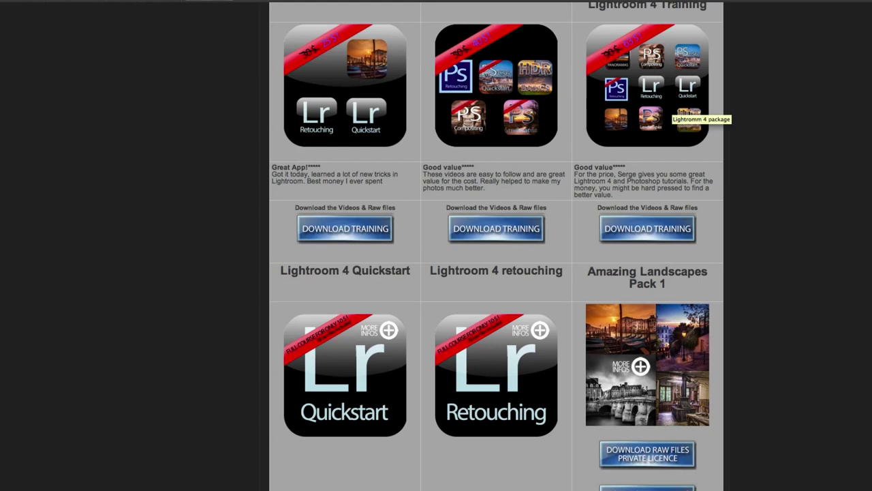
scroll(662, 76, "up", 4)
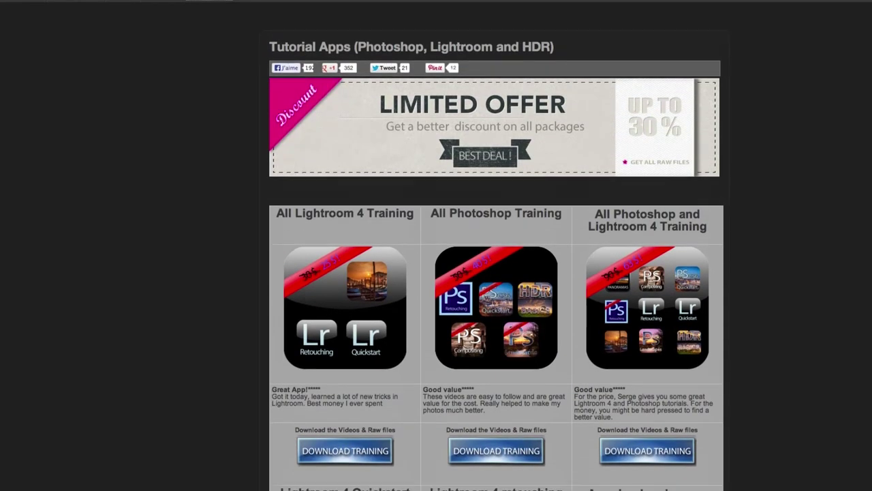
scroll(496, 259, "down", 1)
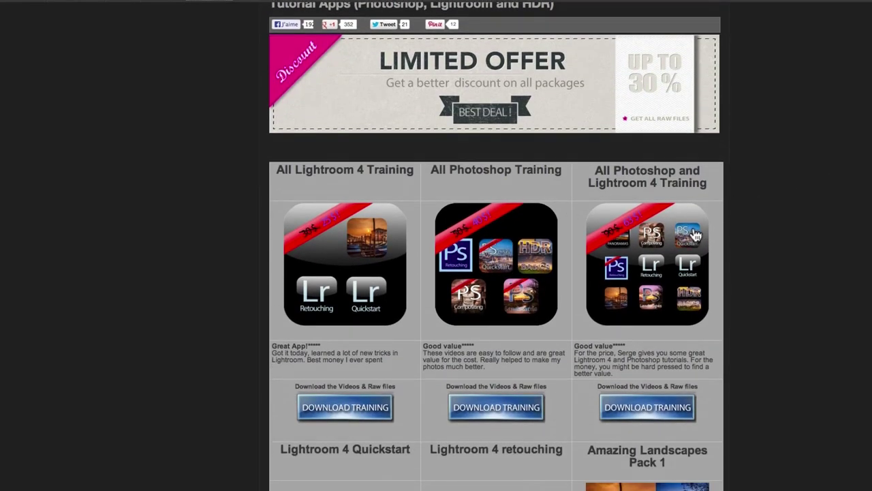